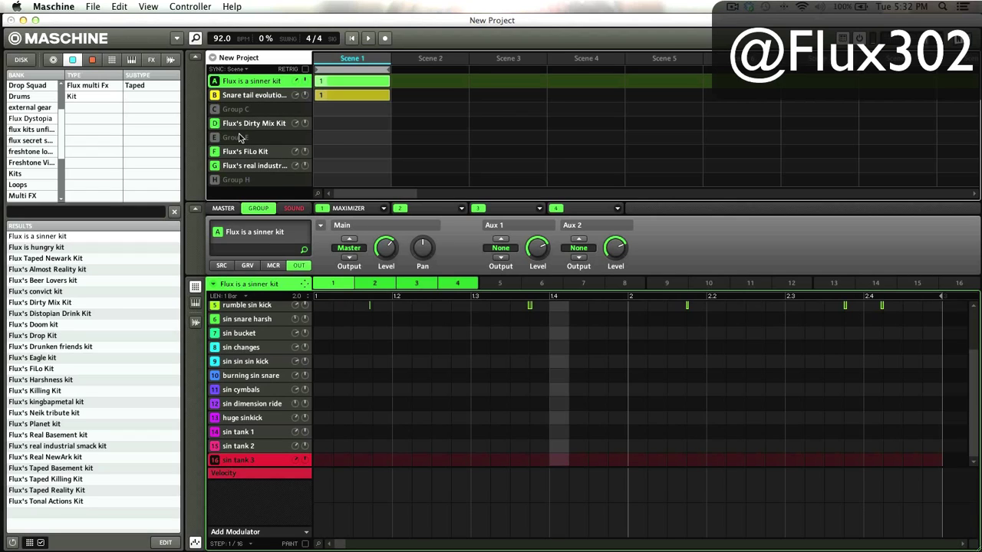
# - Review the Snare tail evolutions group and play pattern 1 of the Flux is a sinner kit without the effect
pyautogui.click(262, 96)
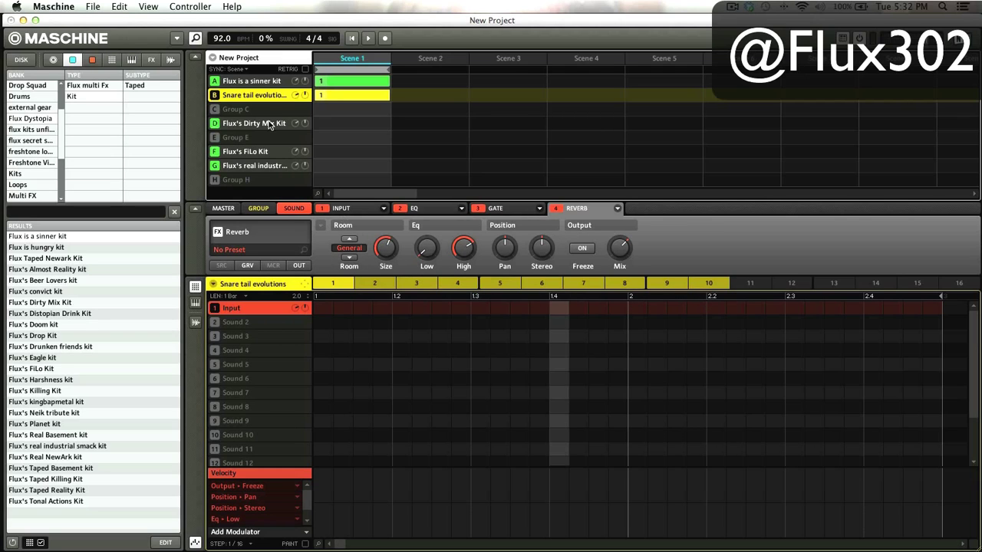
pyautogui.click(265, 86)
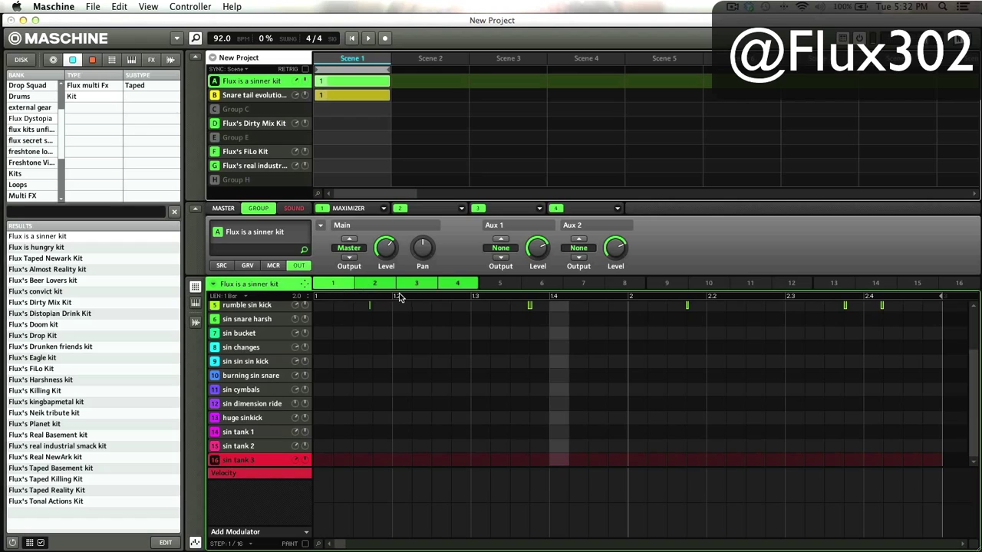
pyautogui.scroll(2, 418, 349)
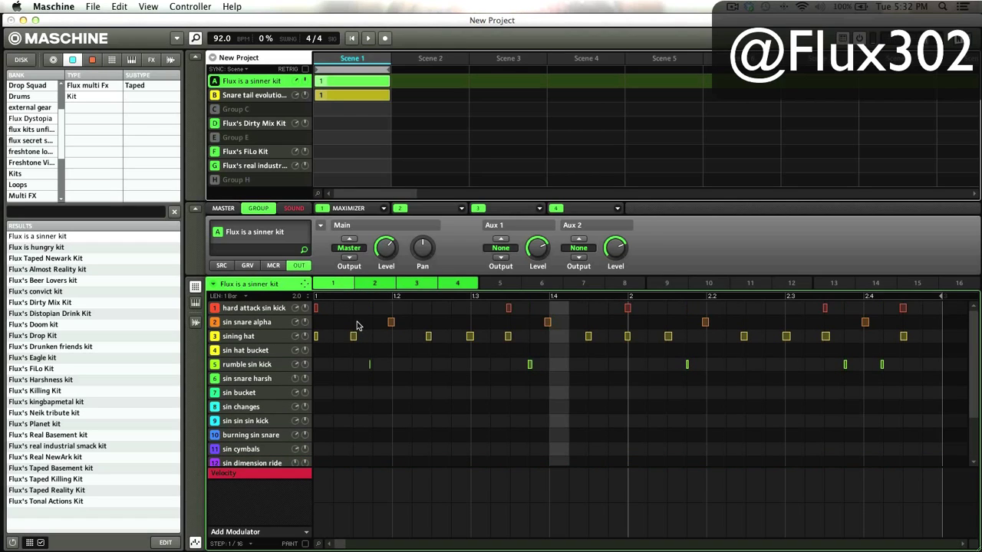
pyautogui.press('space')
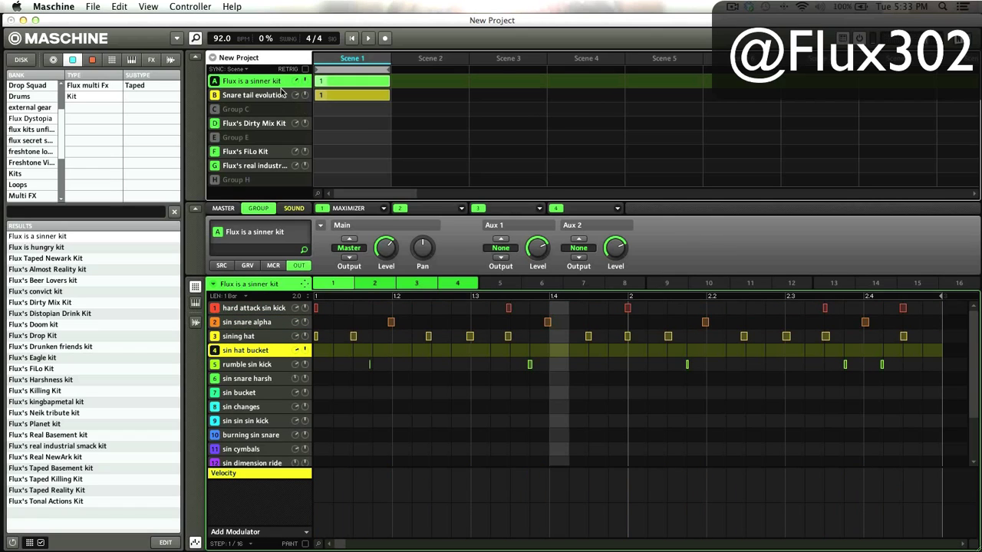
# - Route the Aux 1 output of the Flux is a sinner kit group to B: Input and check the receiving group
pyautogui.click(489, 248)
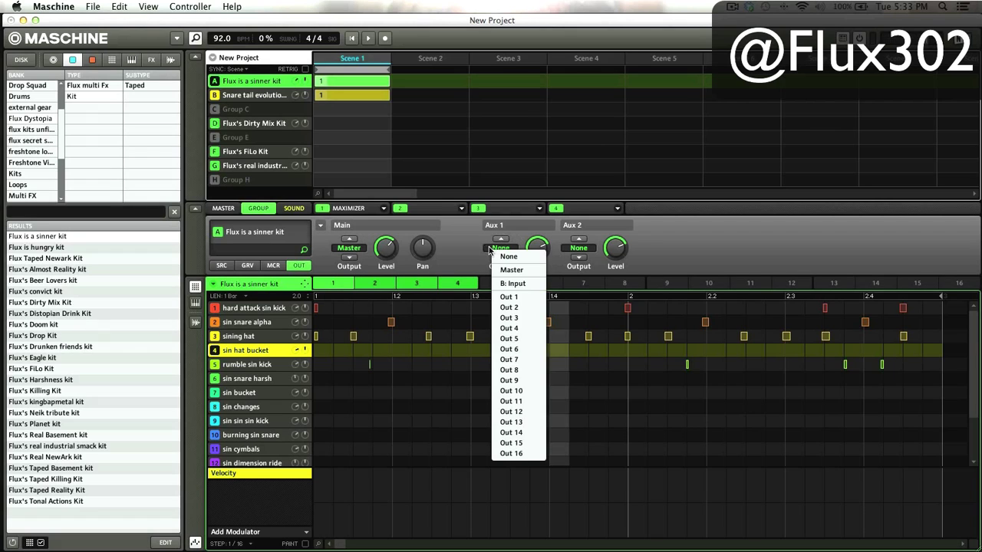
pyautogui.click(503, 284)
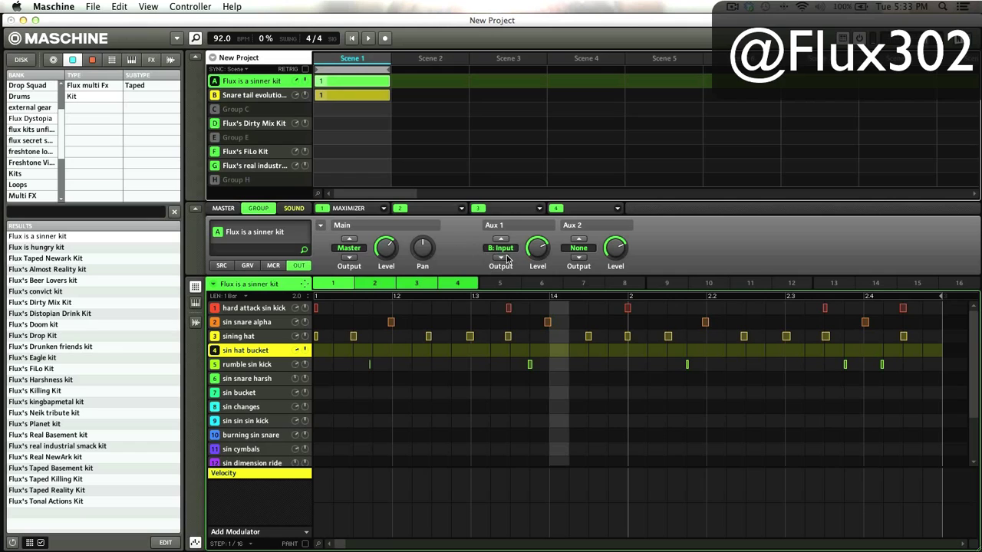
pyautogui.click(262, 95)
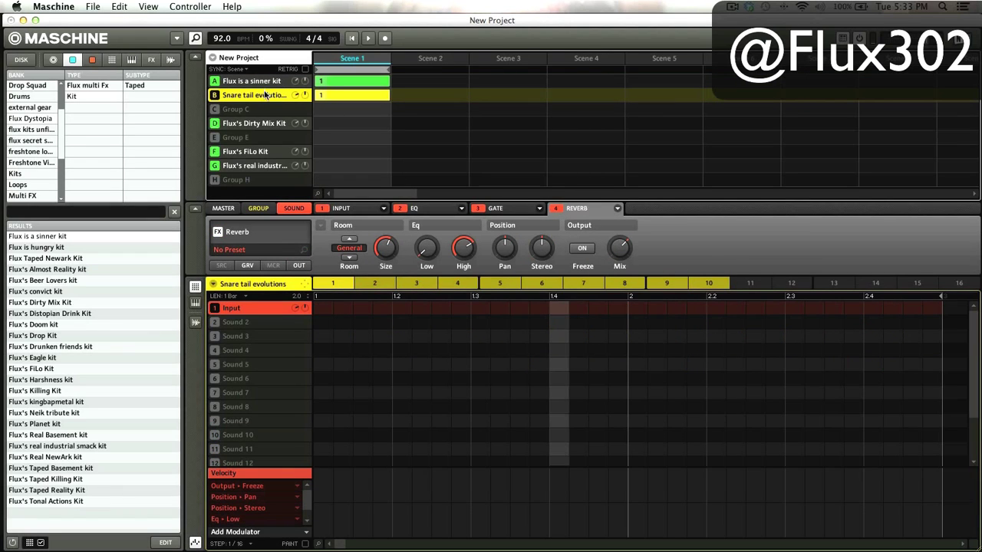
pyautogui.click(261, 81)
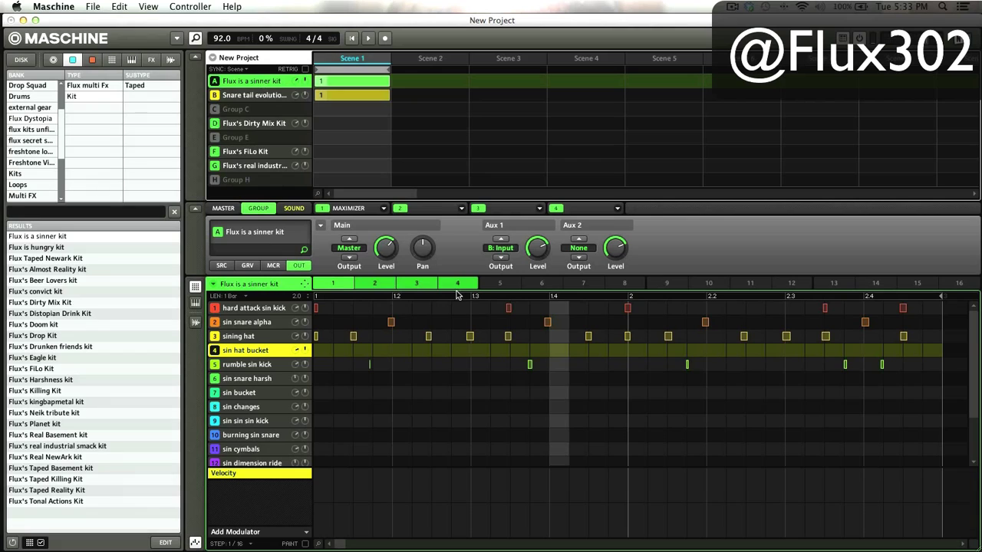
# - Compare the kit's playback with Aux 1 set to None and with it routed back to B: Input
pyautogui.click(509, 249)
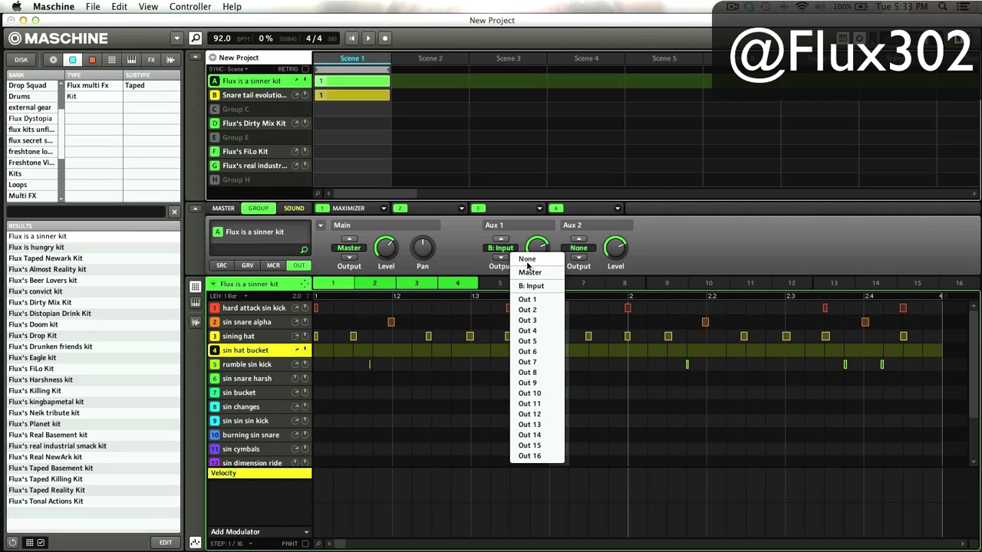
pyautogui.click(527, 261)
pyautogui.press('space')
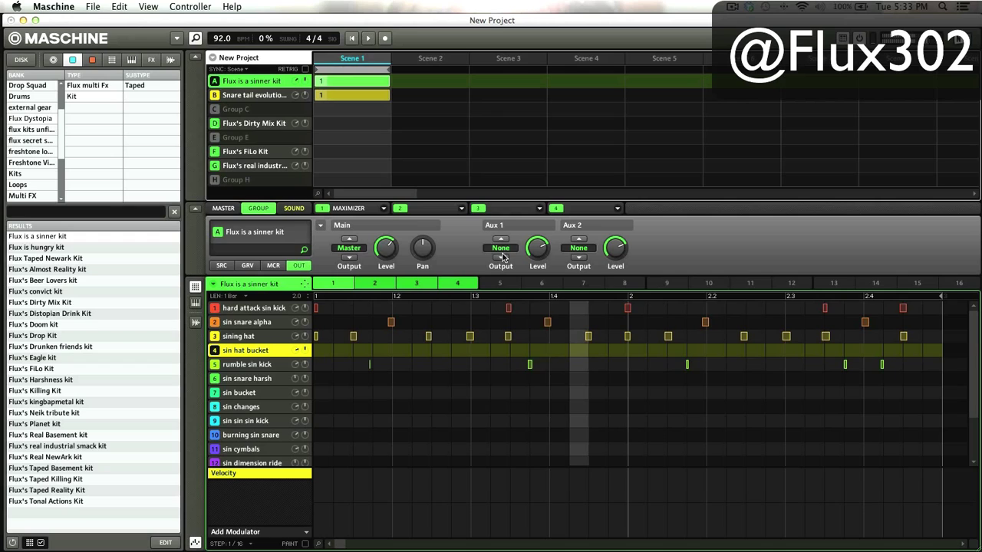
pyautogui.click(501, 248)
pyautogui.click(516, 284)
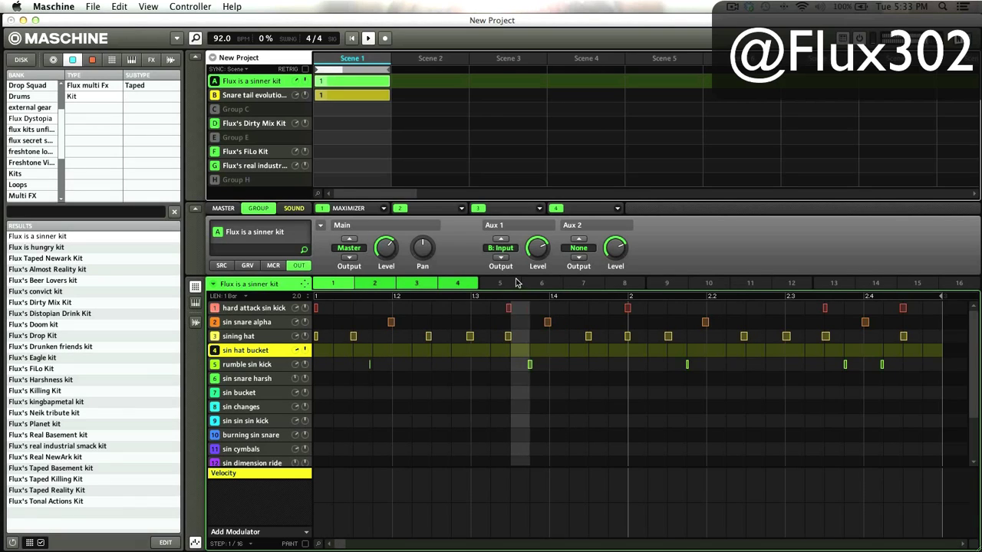
# - Audition patterns 2 through 6 of the Snare tail evolutions group while the beat plays
pyautogui.click(271, 94)
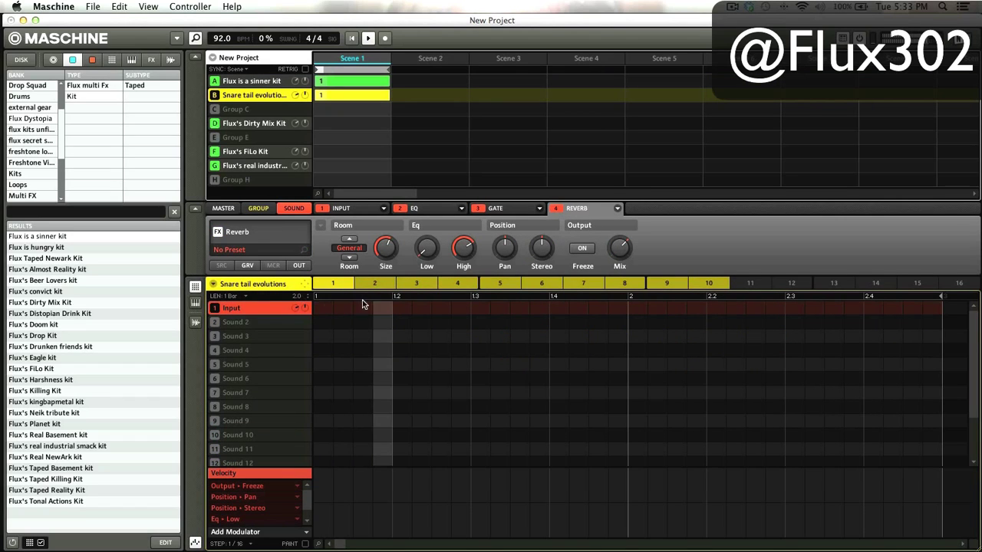
pyautogui.click(376, 283)
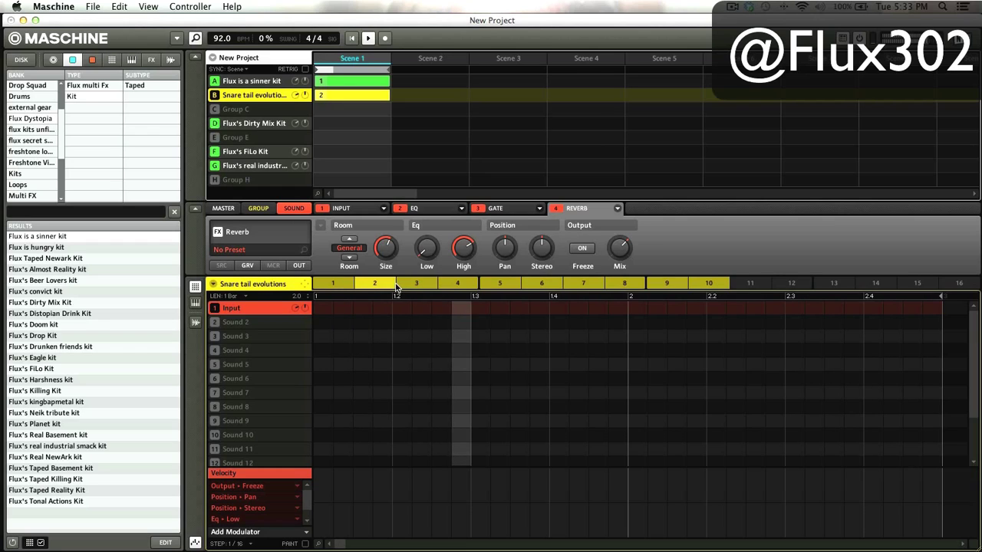
pyautogui.click(417, 284)
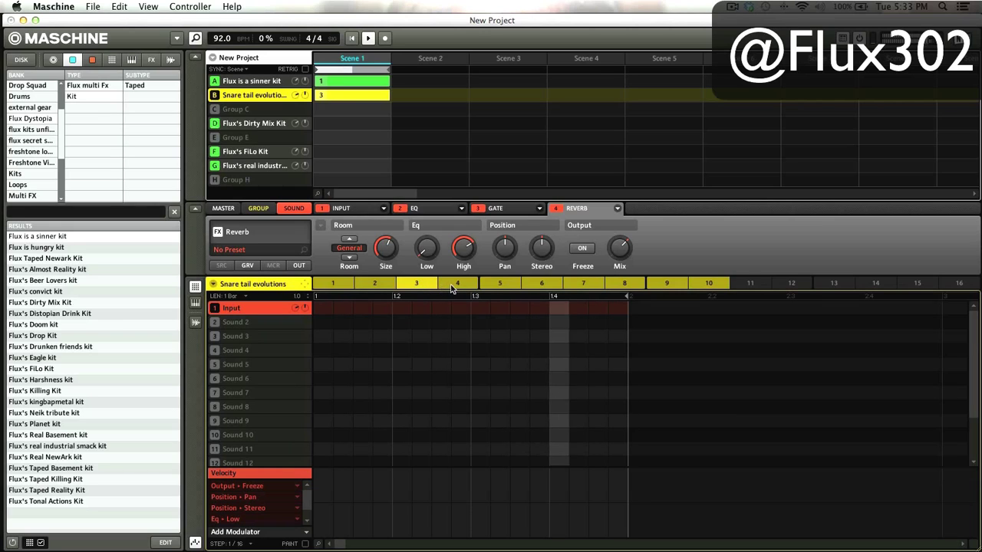
pyautogui.click(457, 283)
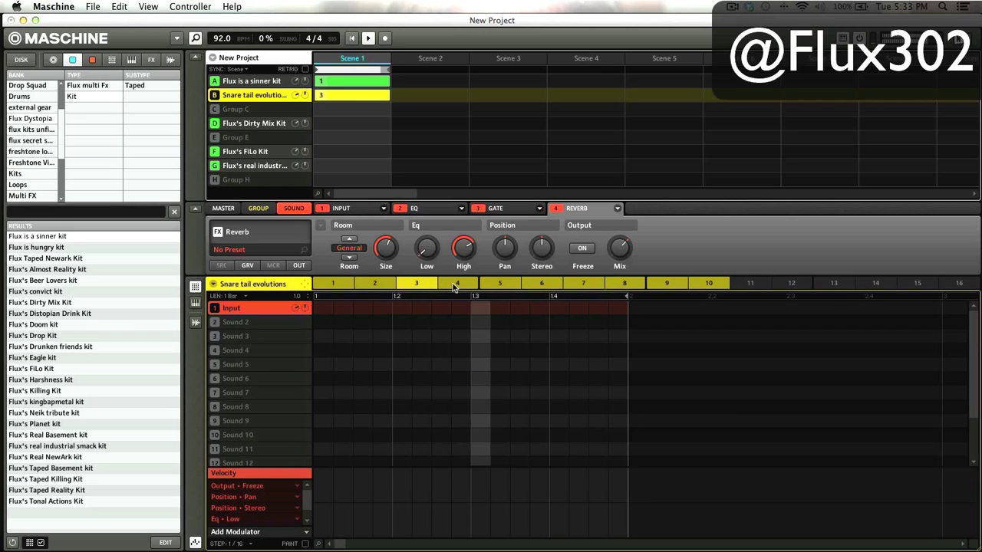
pyautogui.click(492, 285)
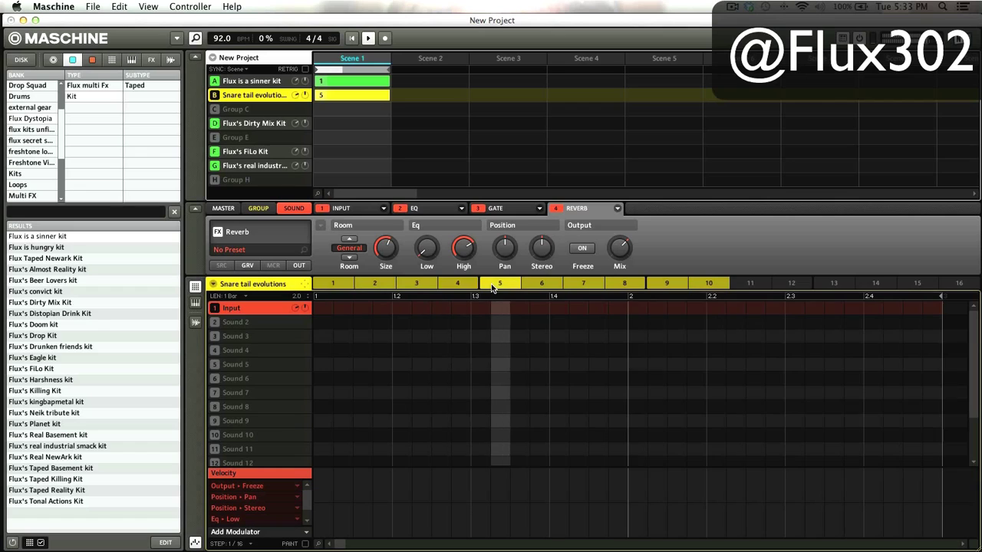
pyautogui.click(552, 288)
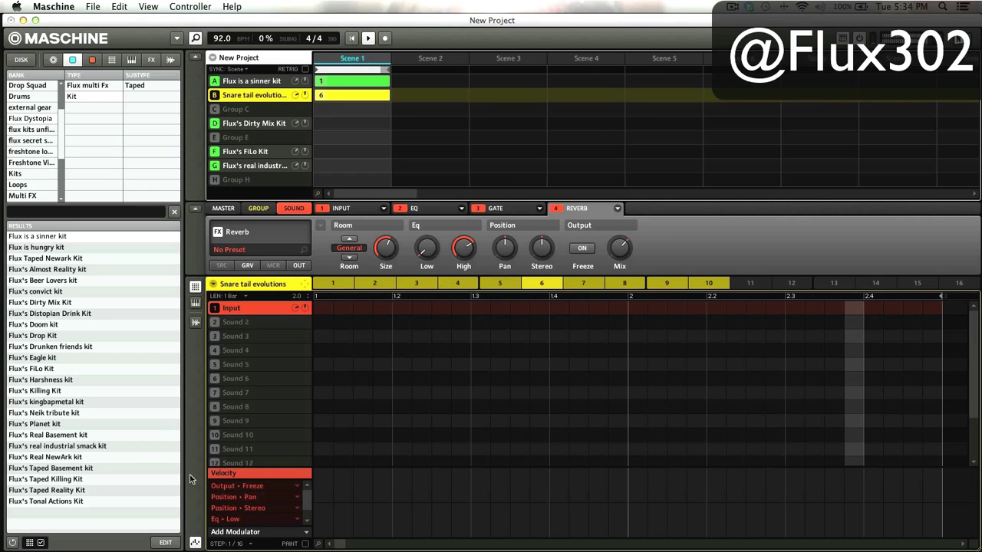
# - Examine the Output Freeze, Position Stereo and Eq Low modulation of snare tail pattern 6, and return to Velocity
pyautogui.click(238, 488)
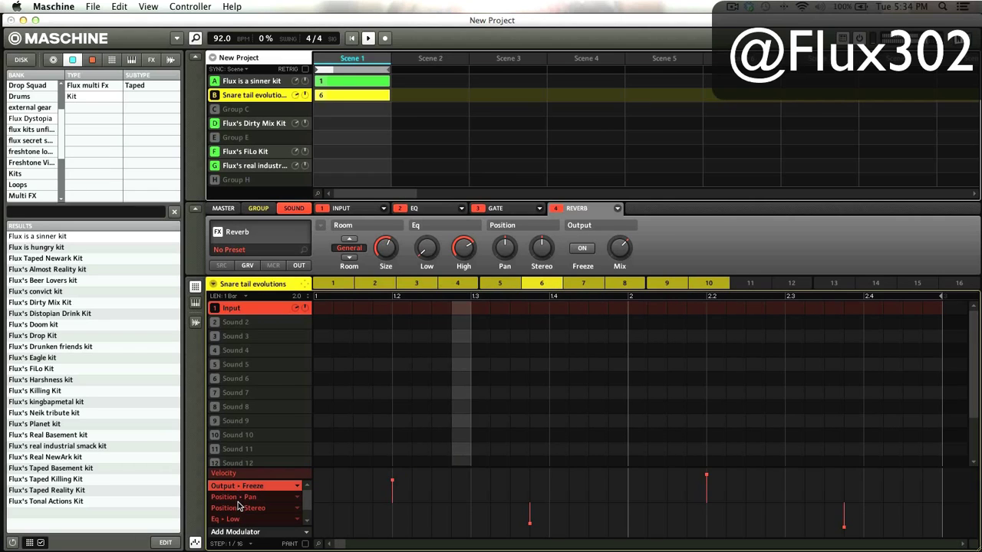
pyautogui.click(238, 520)
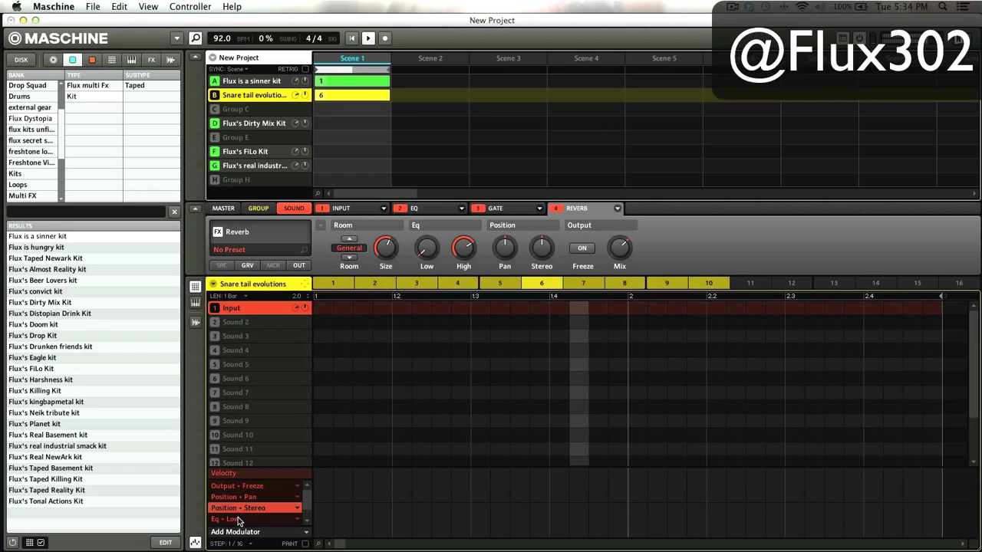
pyautogui.click(241, 475)
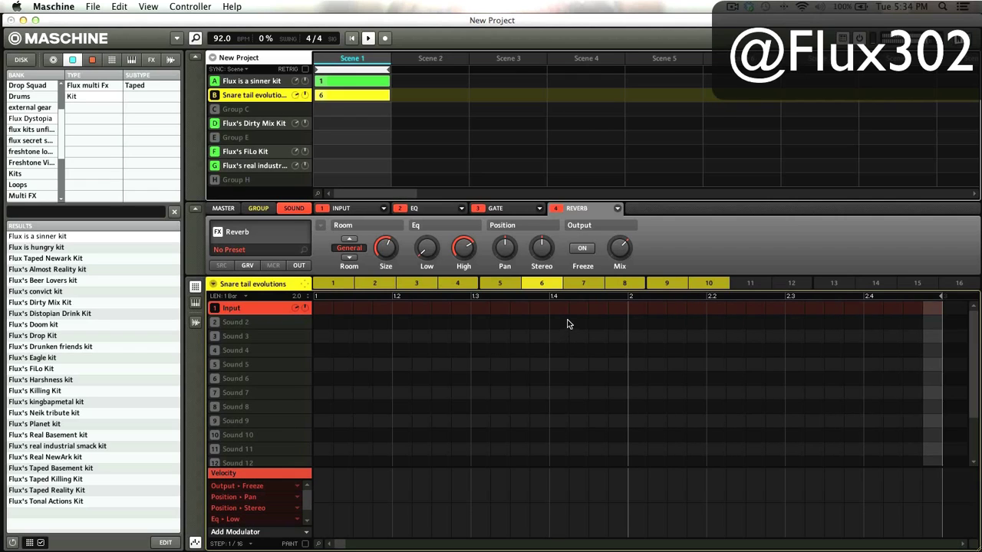
# - Audition snare tail patterns 7 through 10 and 2, and leave pattern 3 assigned to the group in Scene 1
pyautogui.click(589, 285)
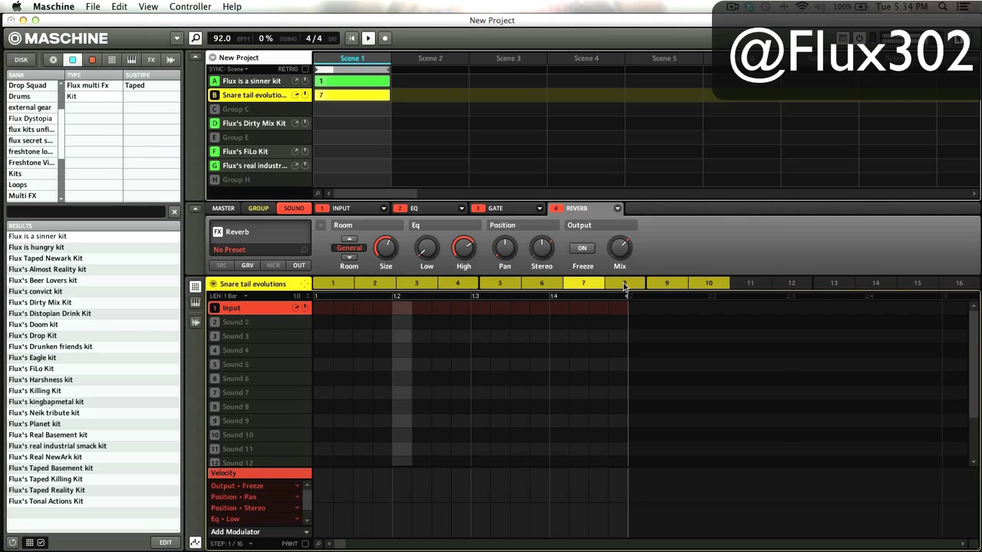
pyautogui.click(624, 285)
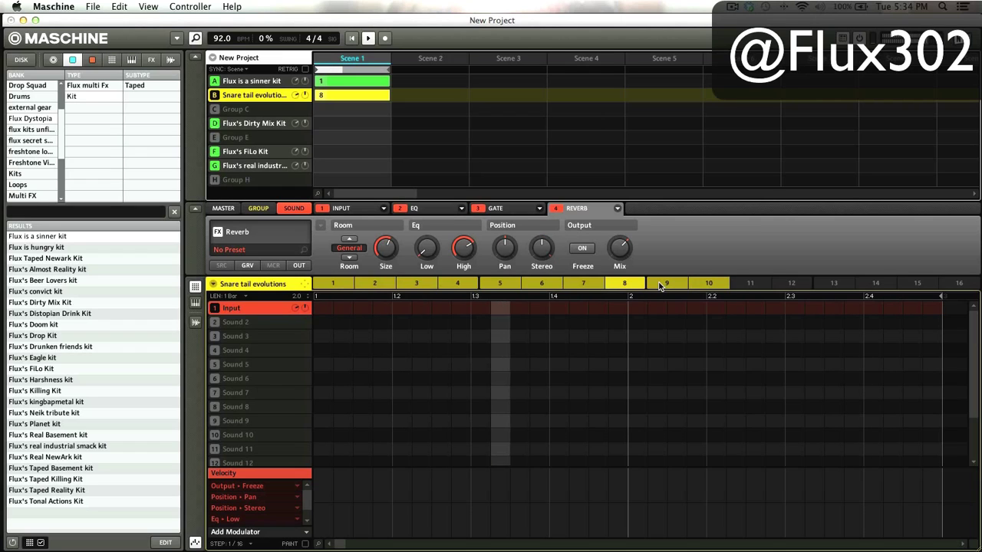
pyautogui.click(660, 284)
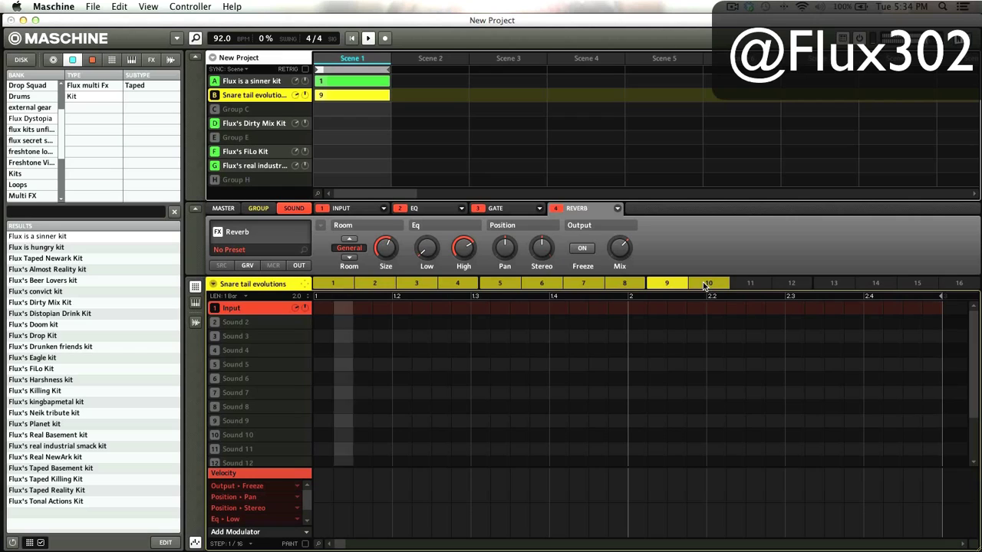
pyautogui.click(705, 284)
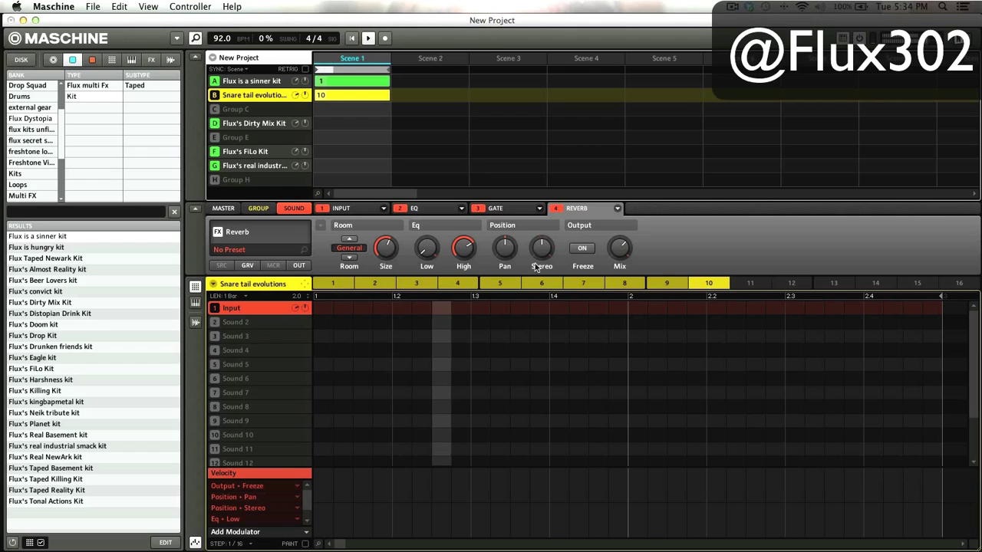
pyautogui.click(378, 284)
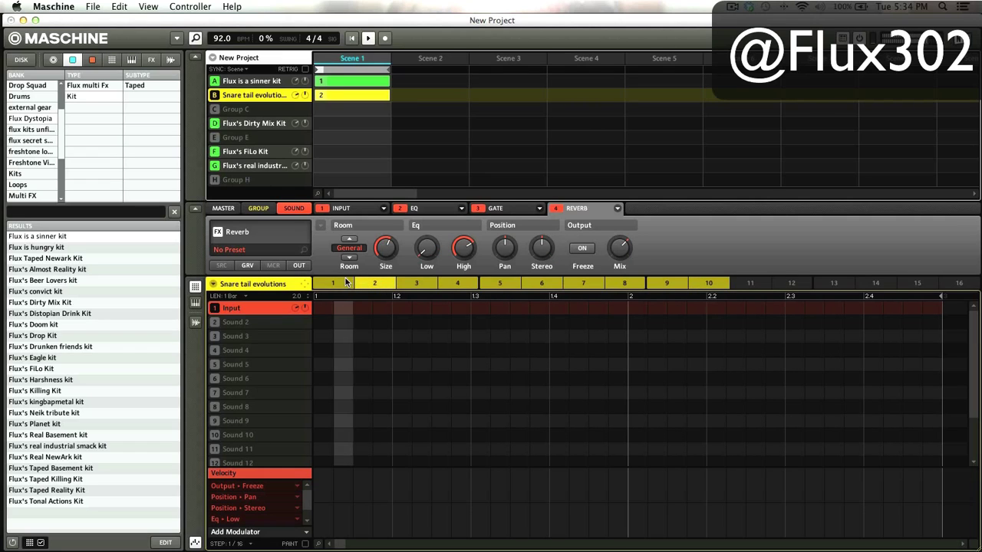
pyautogui.click(415, 283)
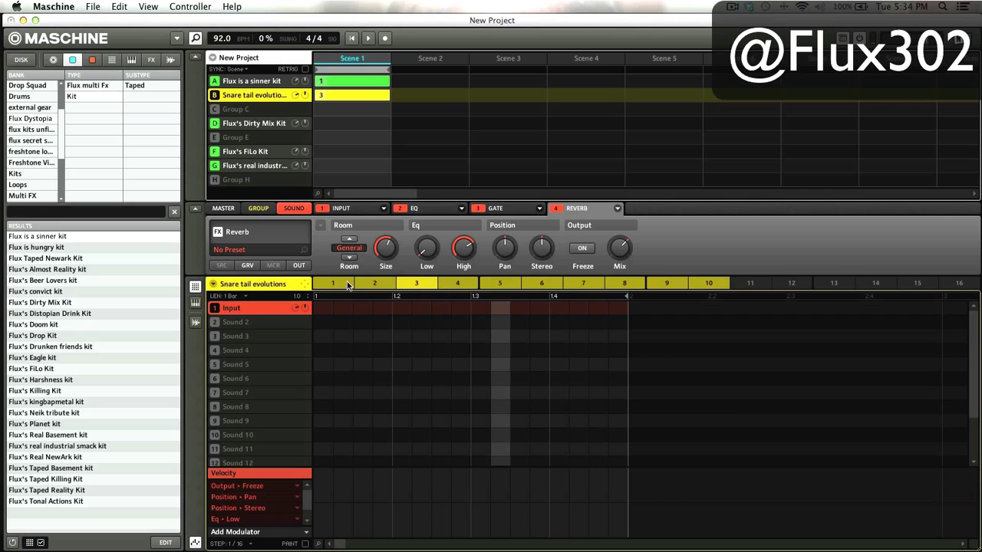
# - Play the Flux is a sinner kit with its Aux 1 output set to None, and remove its pattern from Scene 1
pyautogui.click(268, 84)
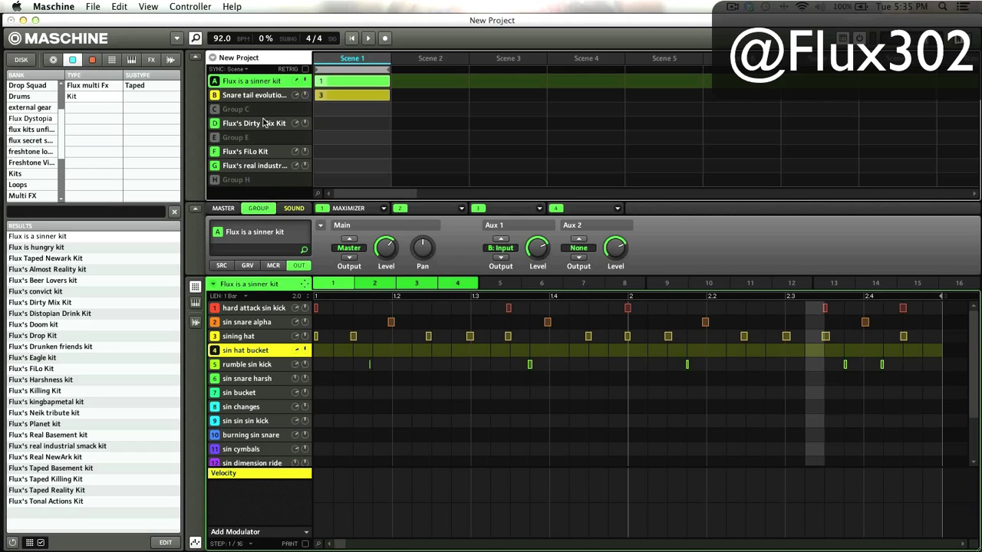
pyautogui.press('space')
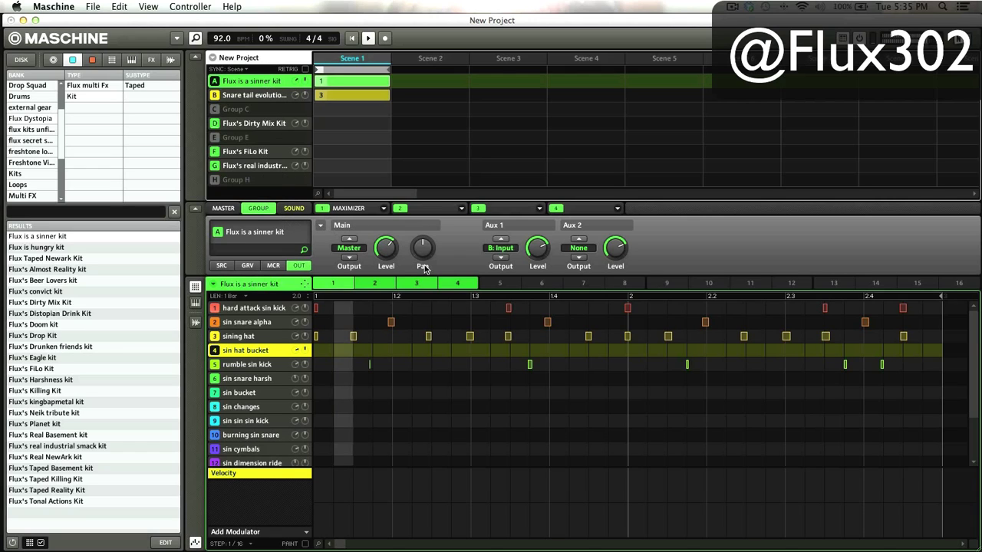
pyautogui.click(501, 249)
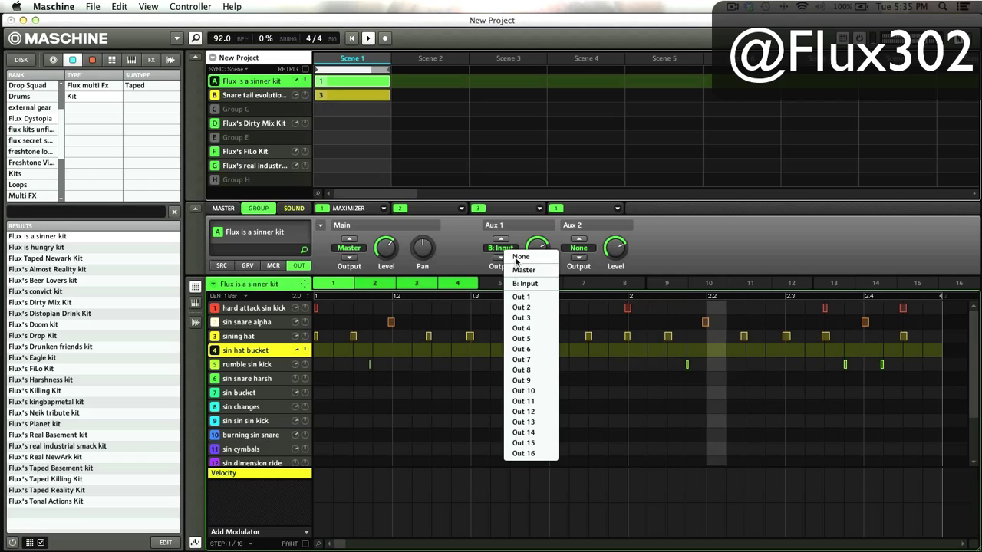
pyautogui.click(519, 258)
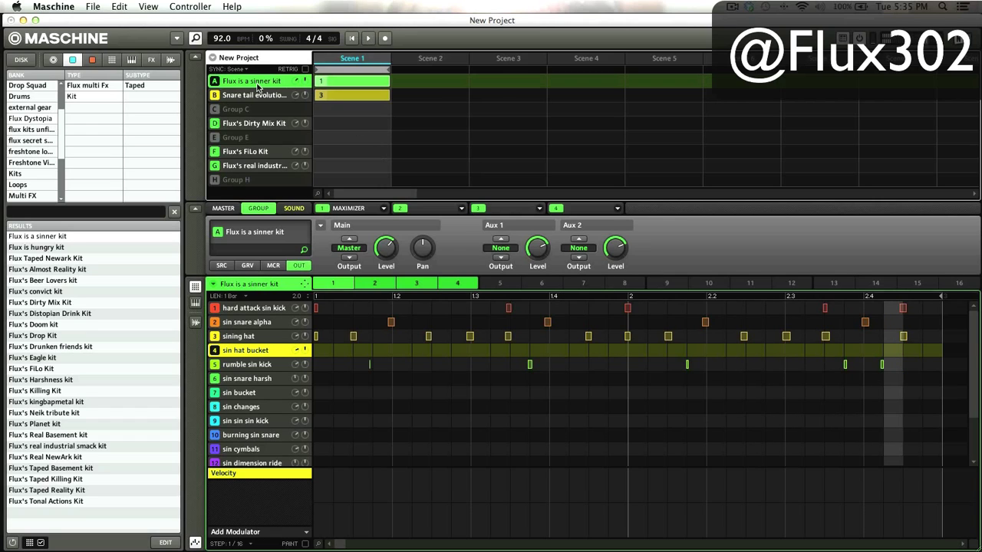
pyautogui.rightClick(333, 84)
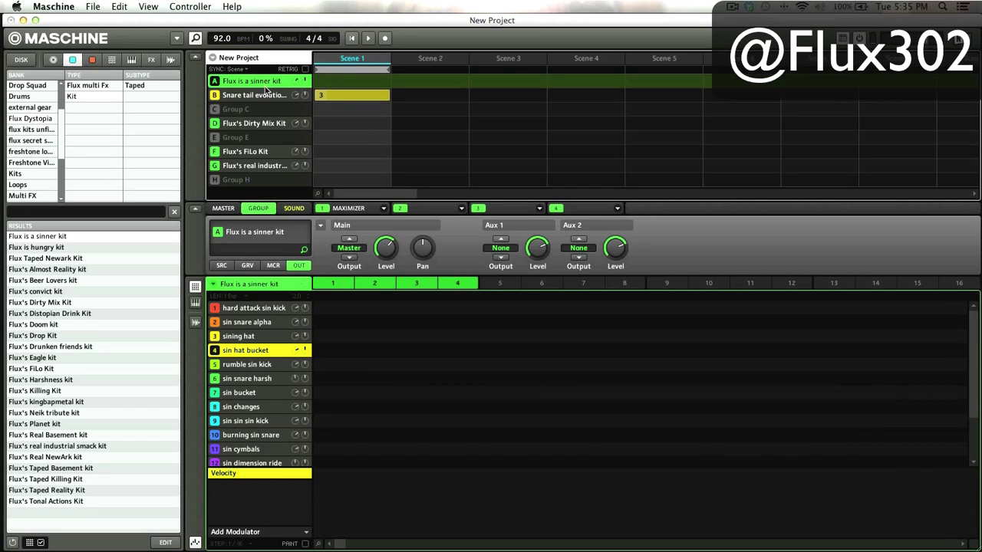
# - Audition patterns 1 through 9 of Flux's Dirty Mix Kit in Scene 1 without the effect send, and stop playback
pyautogui.click(256, 124)
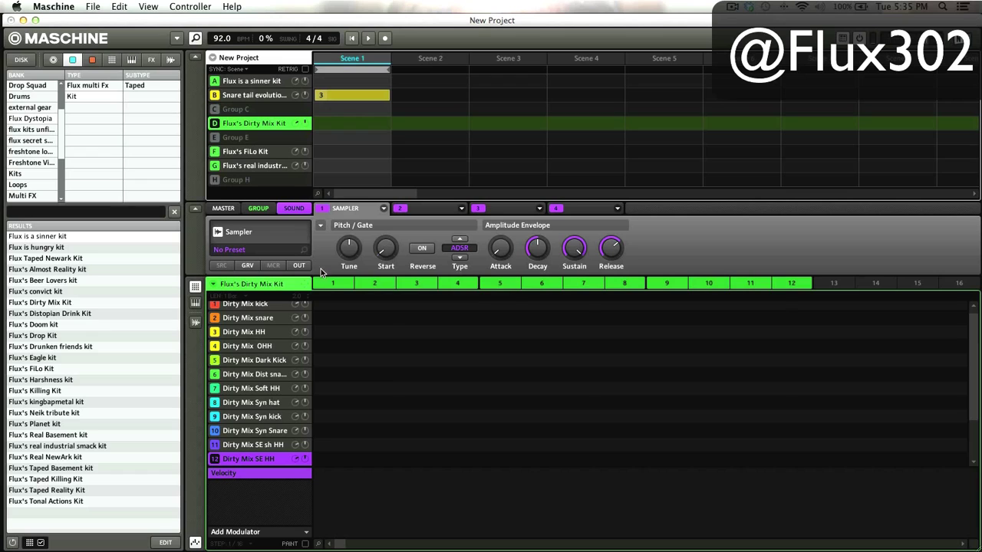
pyautogui.click(329, 284)
pyautogui.press('space')
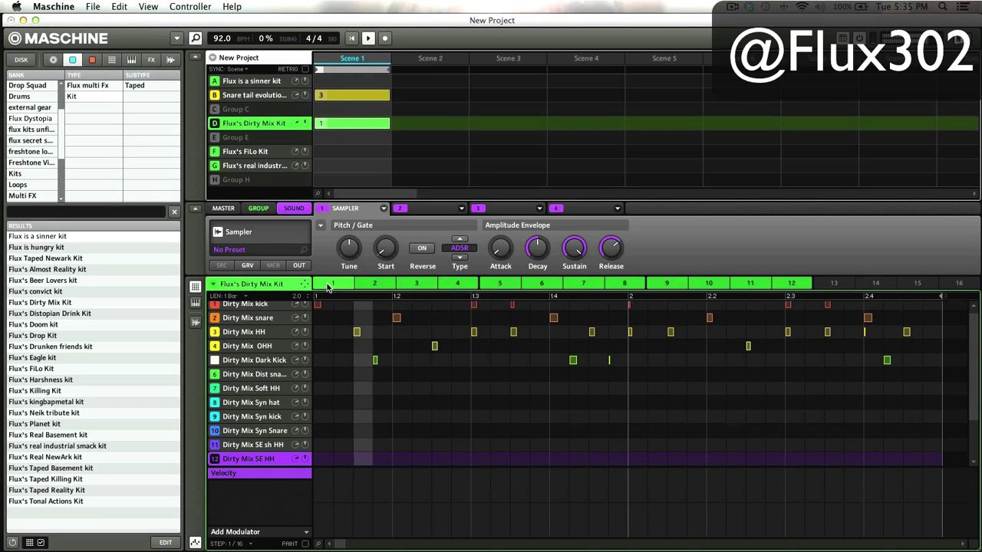
pyautogui.click(375, 284)
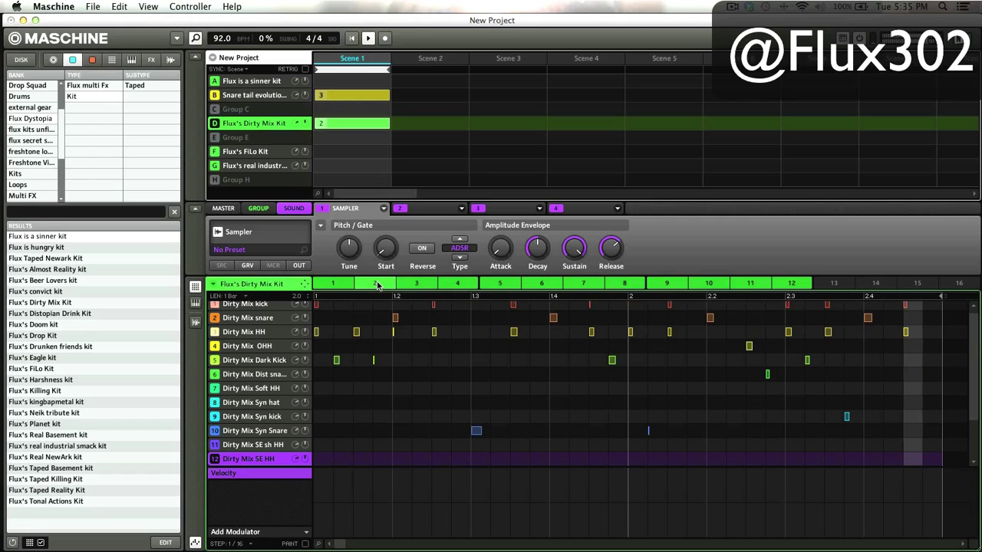
pyautogui.click(414, 285)
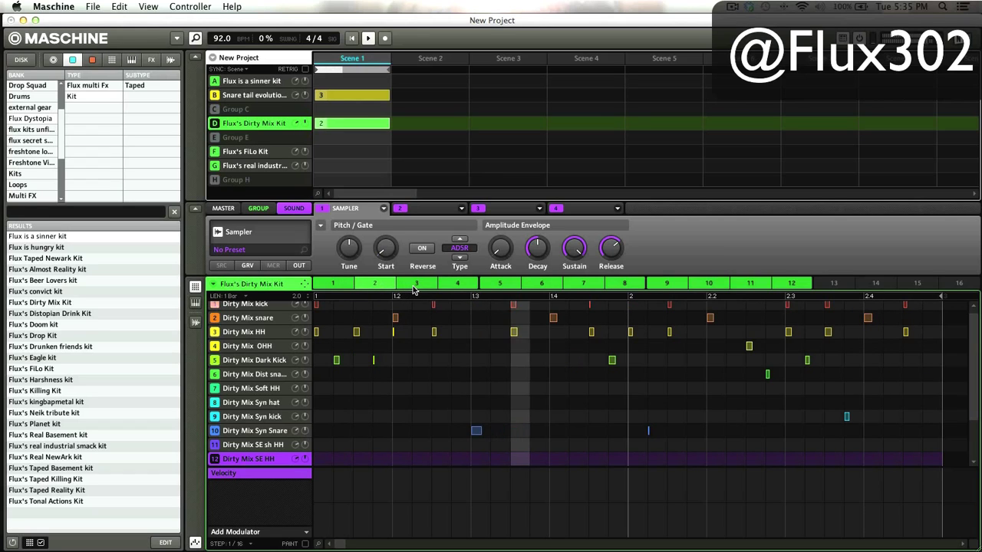
pyautogui.click(457, 284)
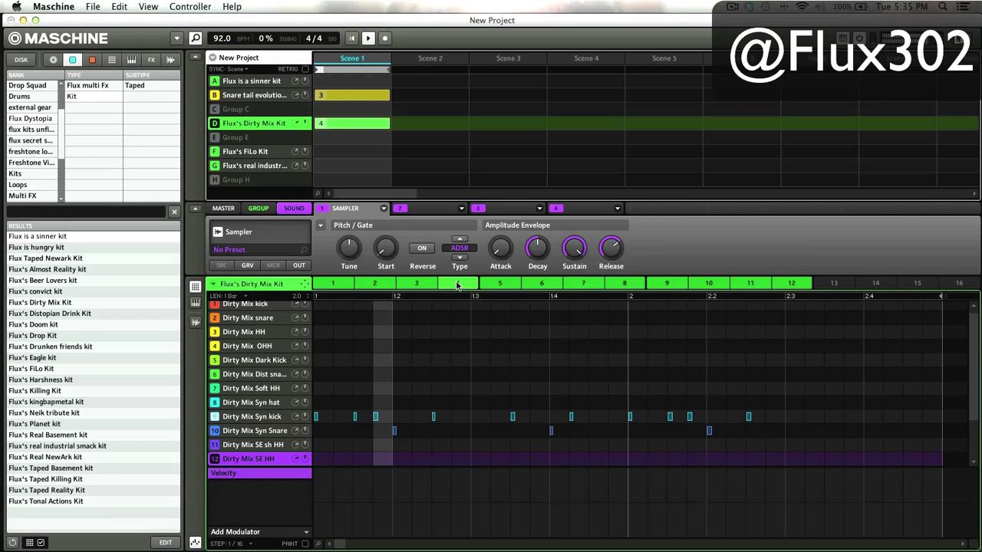
pyautogui.click(511, 284)
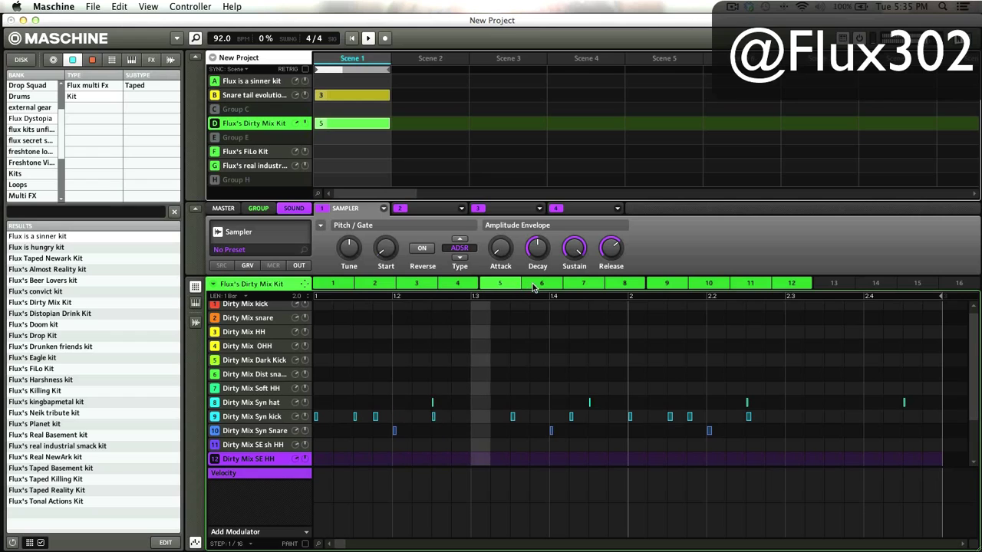
pyautogui.click(539, 285)
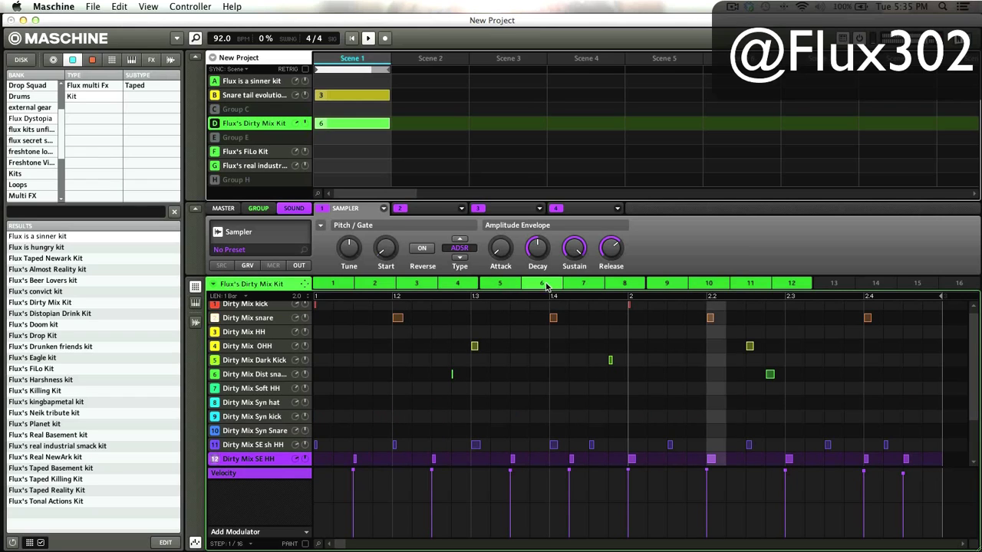
pyautogui.click(595, 284)
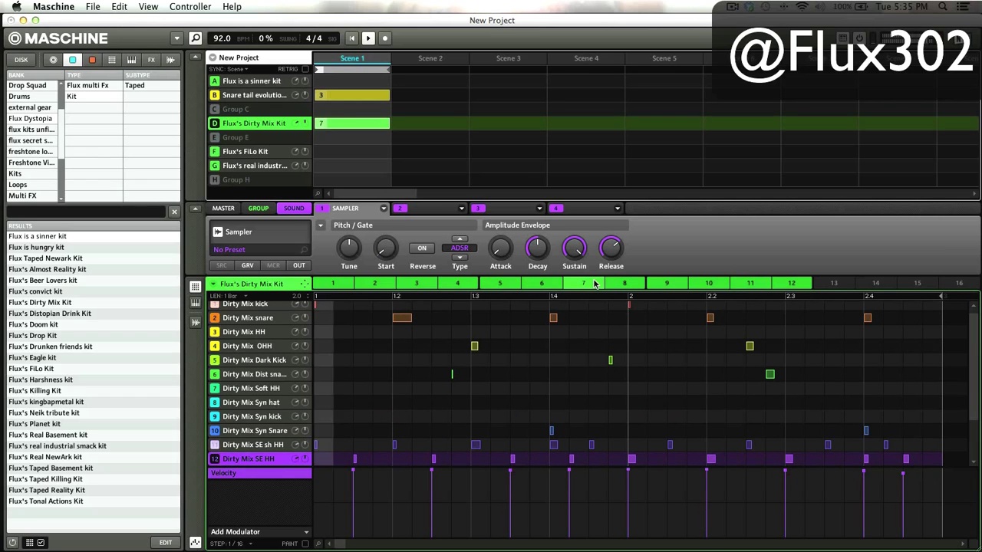
pyautogui.click(623, 284)
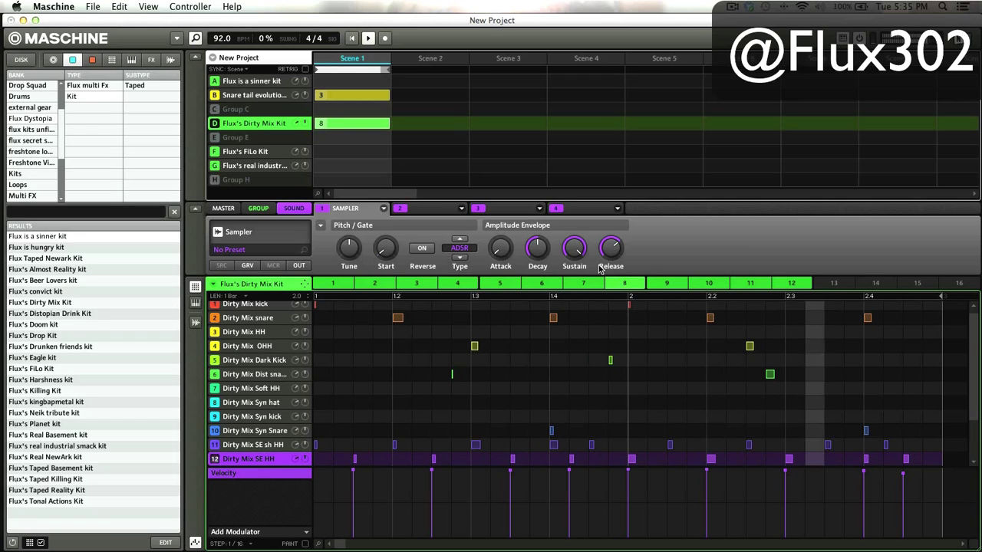
pyautogui.click(681, 284)
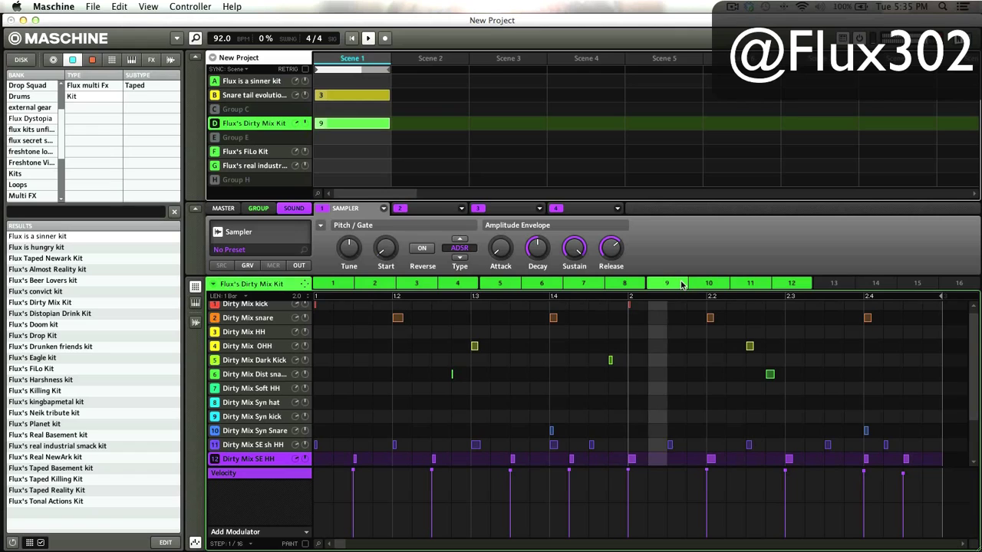
pyautogui.press('space')
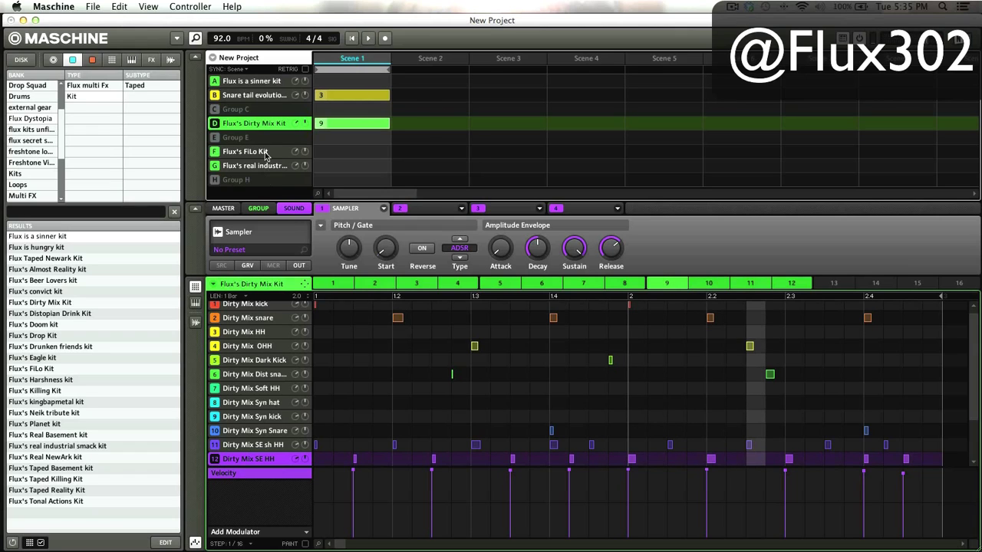
# - Route the Aux 1 output of the Flux's Dirty Mix Kit group to B: Input, the Snare tail evolutions group
pyautogui.click(267, 96)
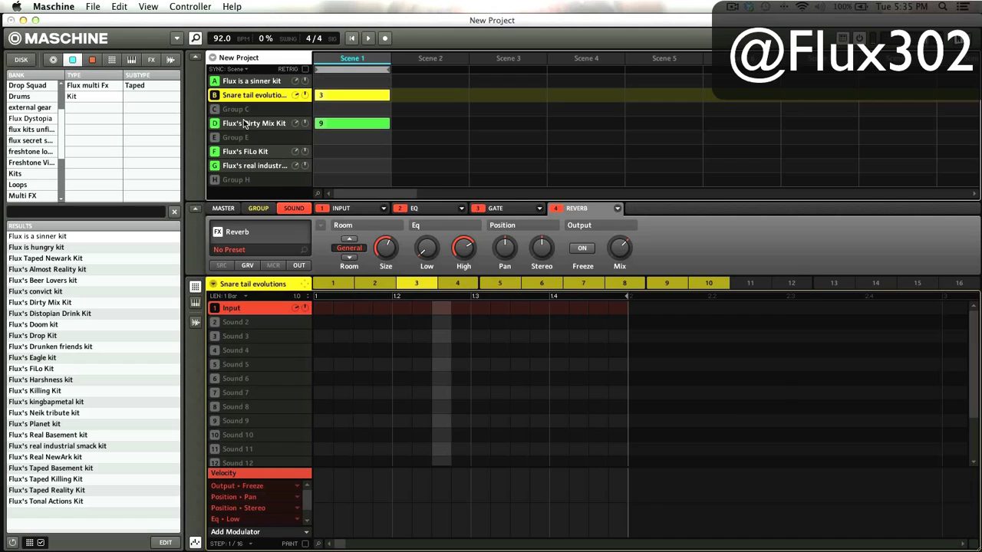
pyautogui.click(244, 124)
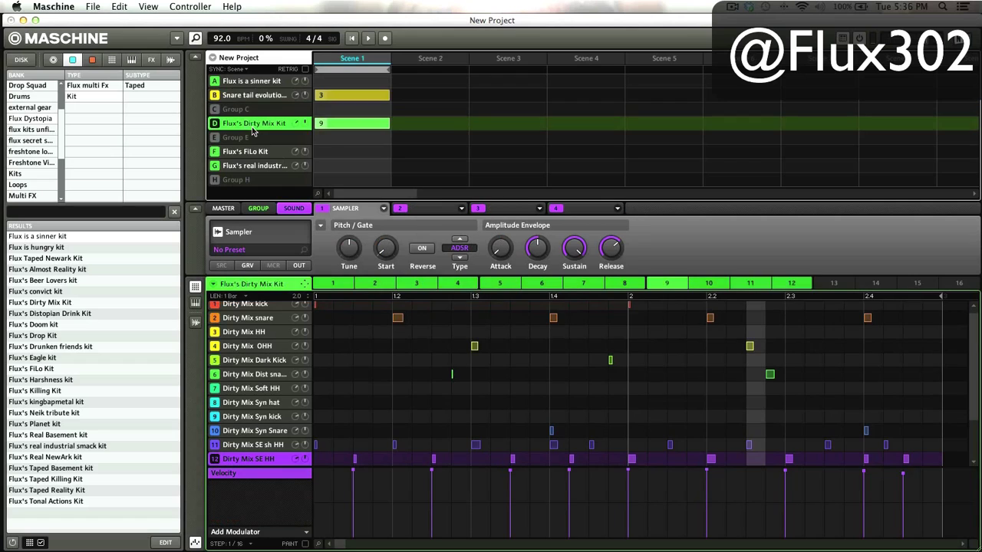
pyautogui.click(258, 209)
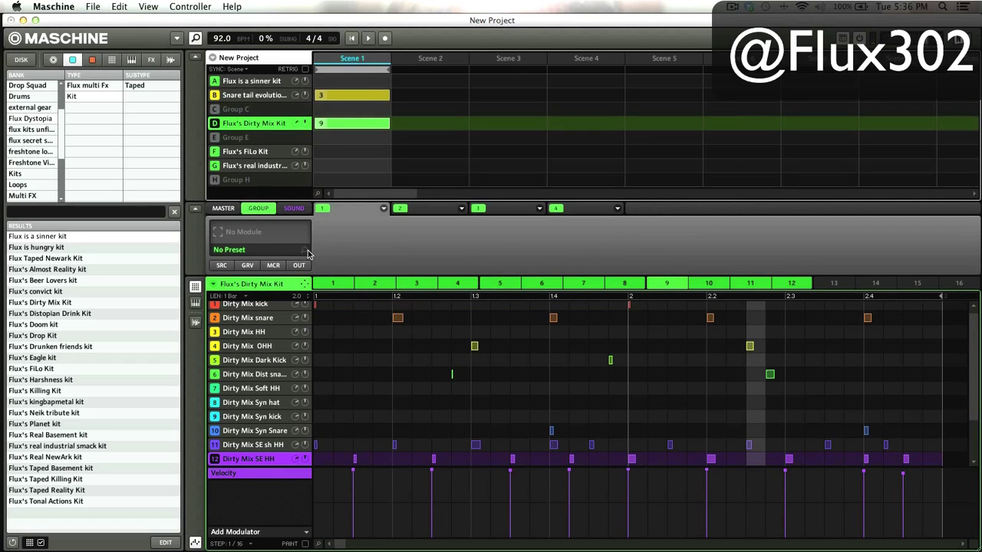
pyautogui.click(299, 265)
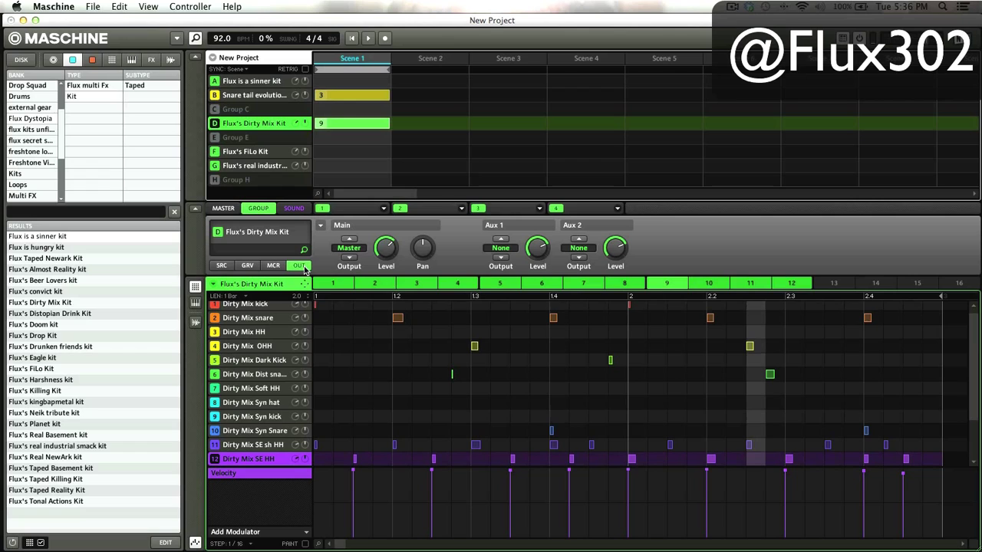
pyautogui.click(500, 248)
pyautogui.click(526, 282)
# - Play the routed Dirty Mix Kit and audition its patterns 11, 3 and 4 through the snare tail effect
pyautogui.press('space')
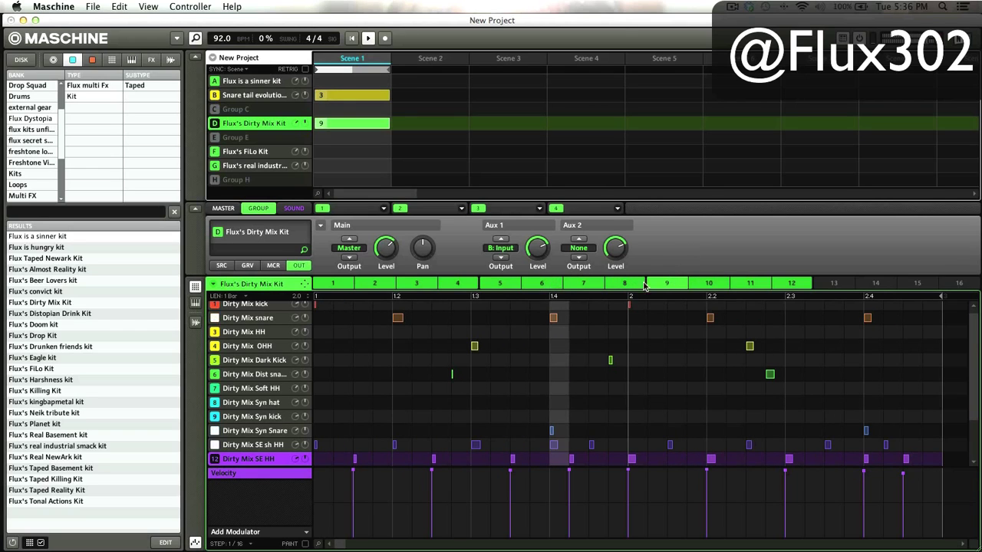
pyautogui.click(751, 283)
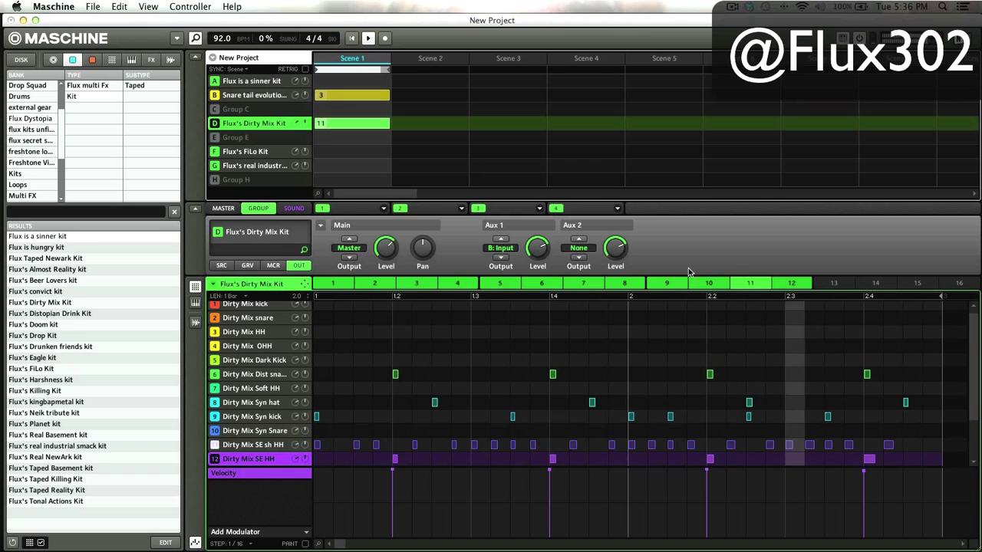
pyautogui.click(417, 283)
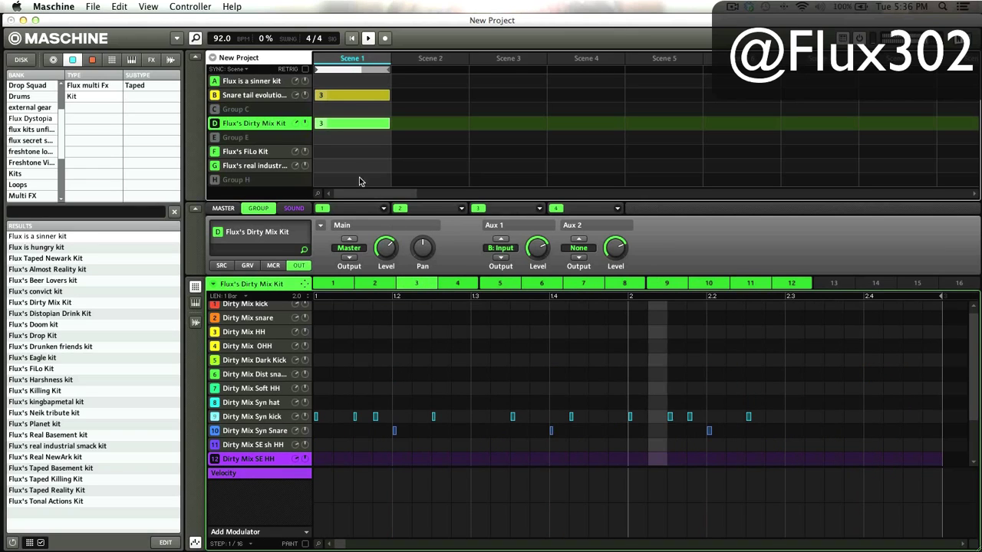
pyautogui.click(444, 286)
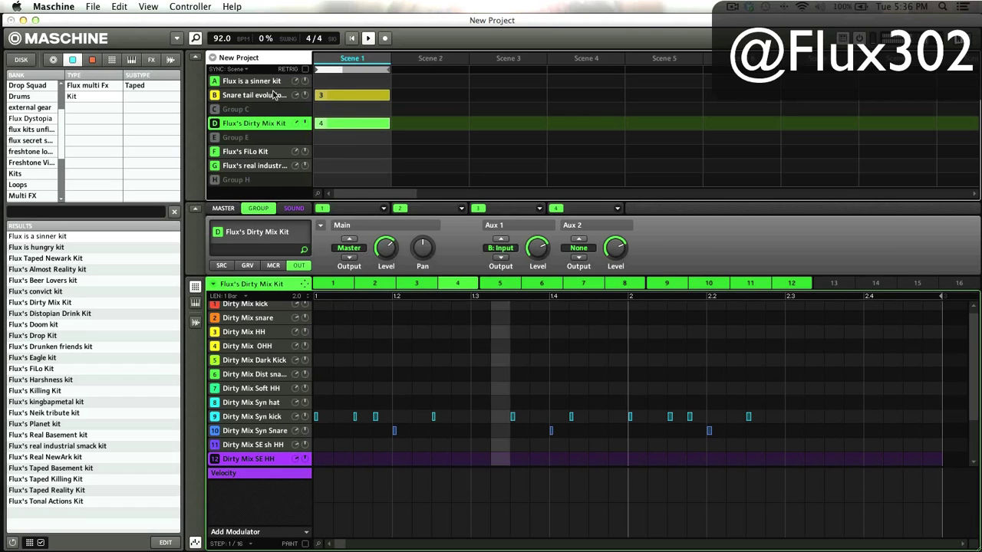
# - Audition patterns 2, 4, 6, 7 and 8 of the Snare tail evolutions group over Dirty Mix Kit pattern 4
pyautogui.click(270, 96)
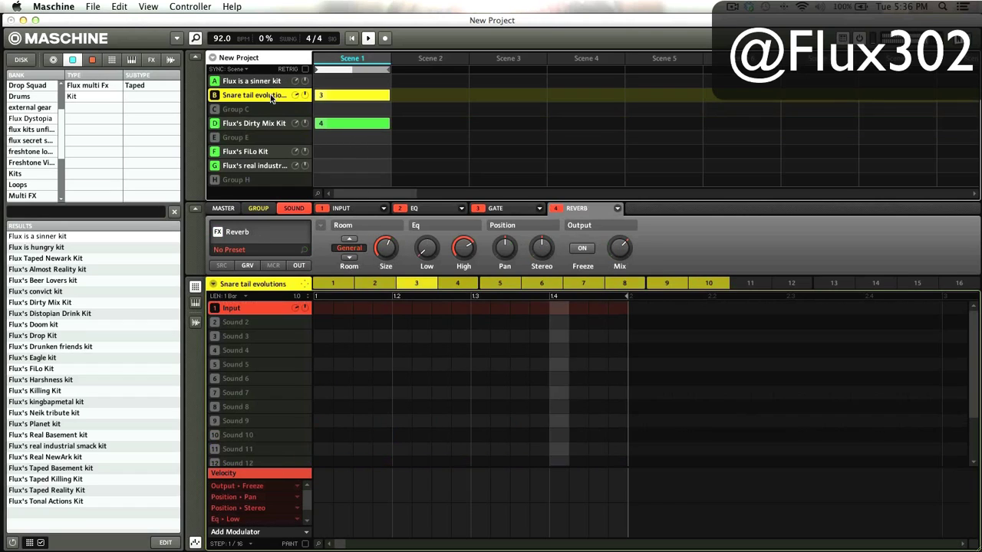
pyautogui.click(365, 285)
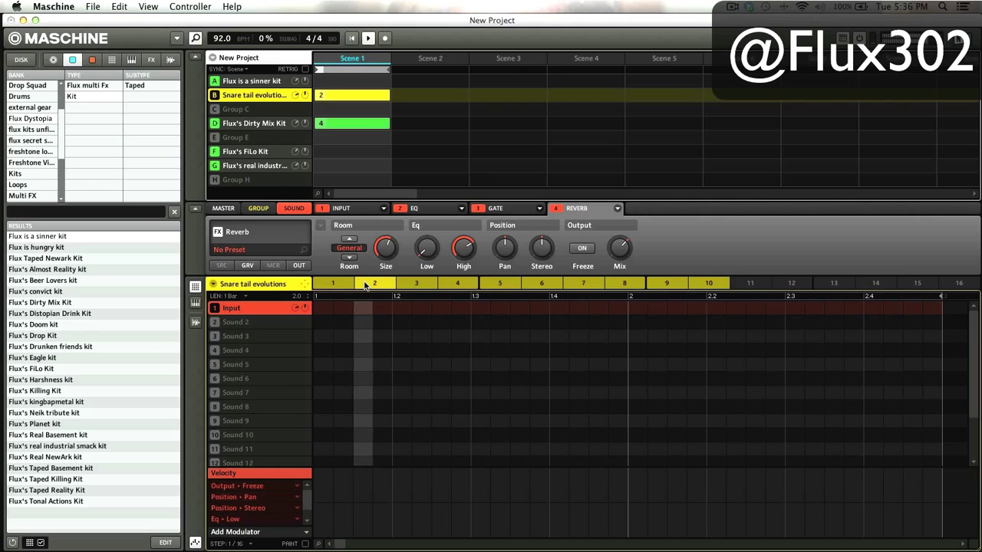
pyautogui.click(455, 284)
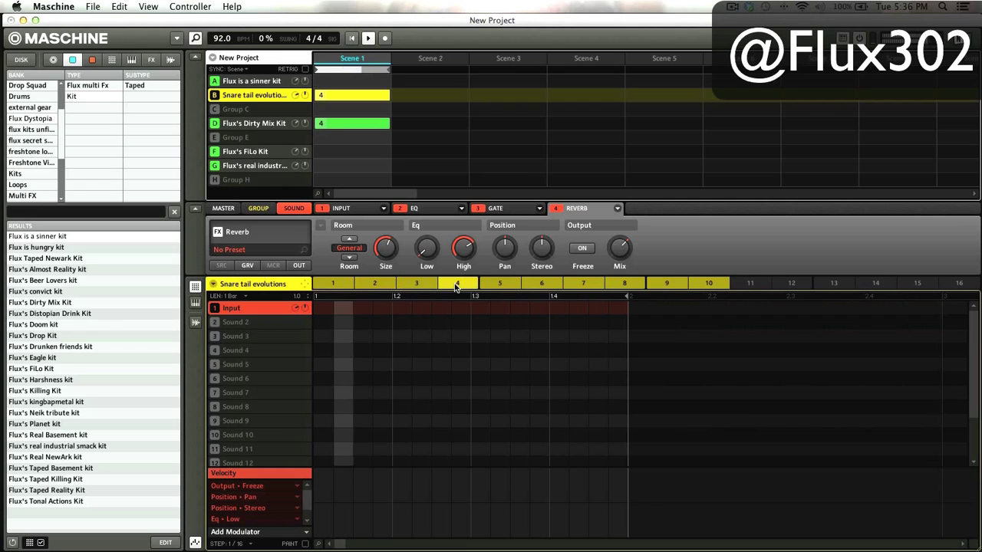
pyautogui.click(536, 285)
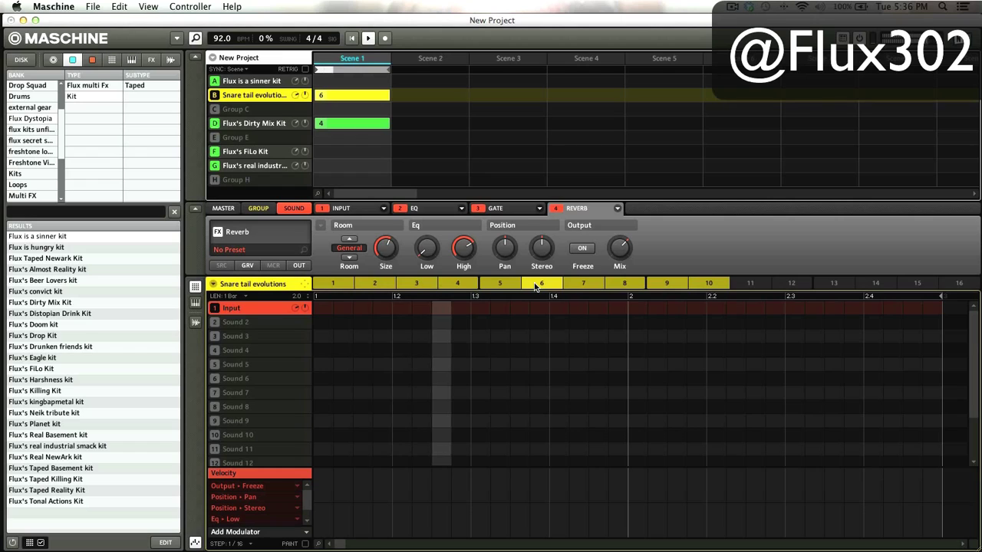
pyautogui.click(586, 285)
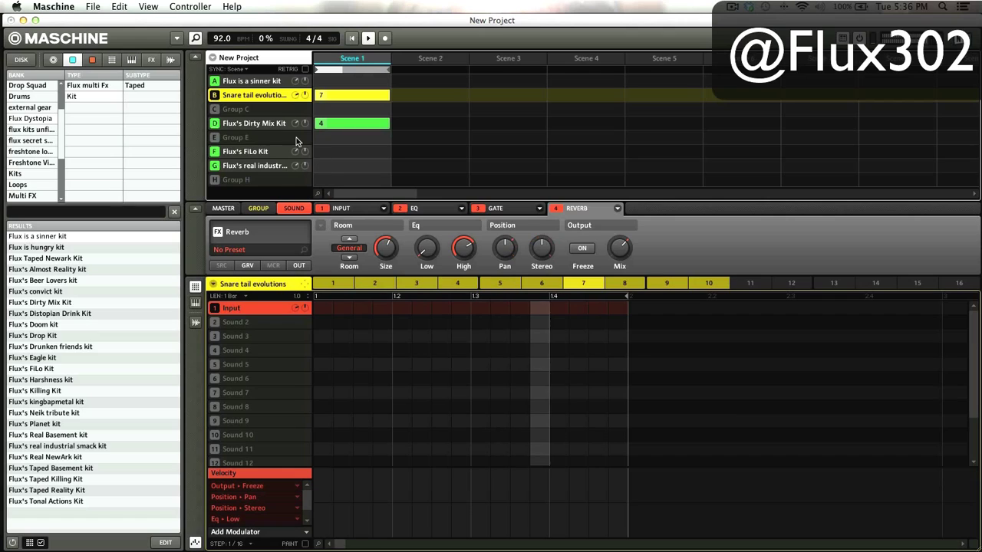
pyautogui.click(637, 284)
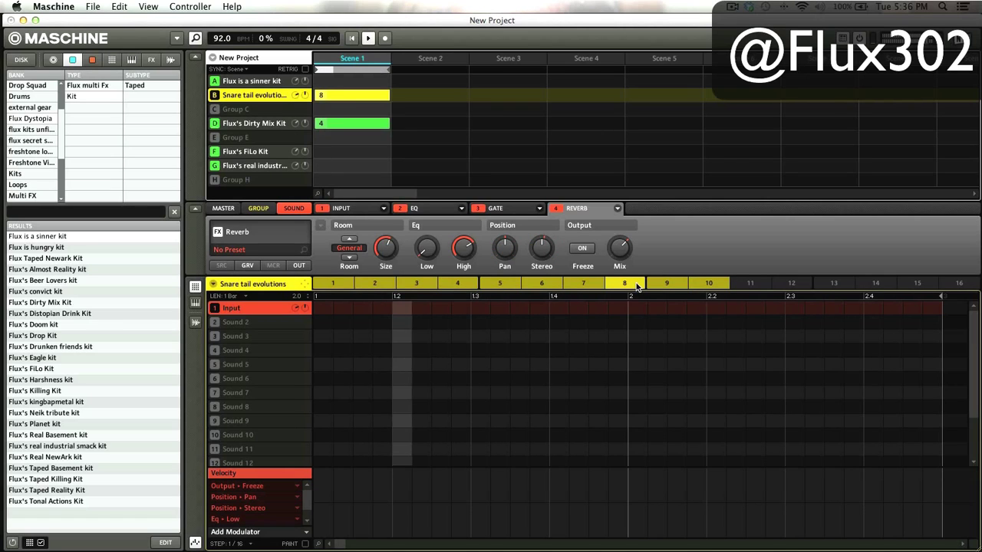
# - Stop playback and remove the Flux's Dirty Mix Kit and Snare tail evolutions patterns from Scene 1
pyautogui.press('space')
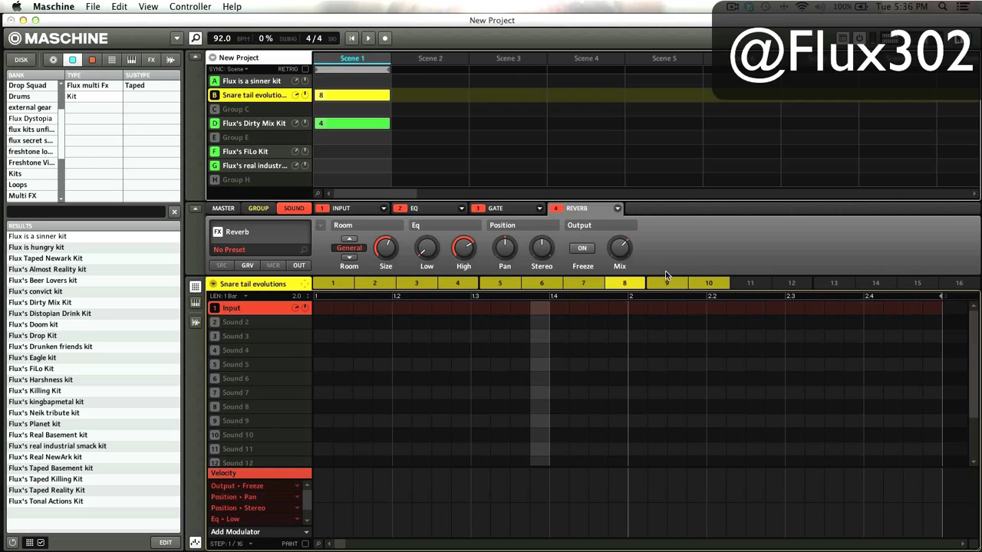
pyautogui.click(333, 129)
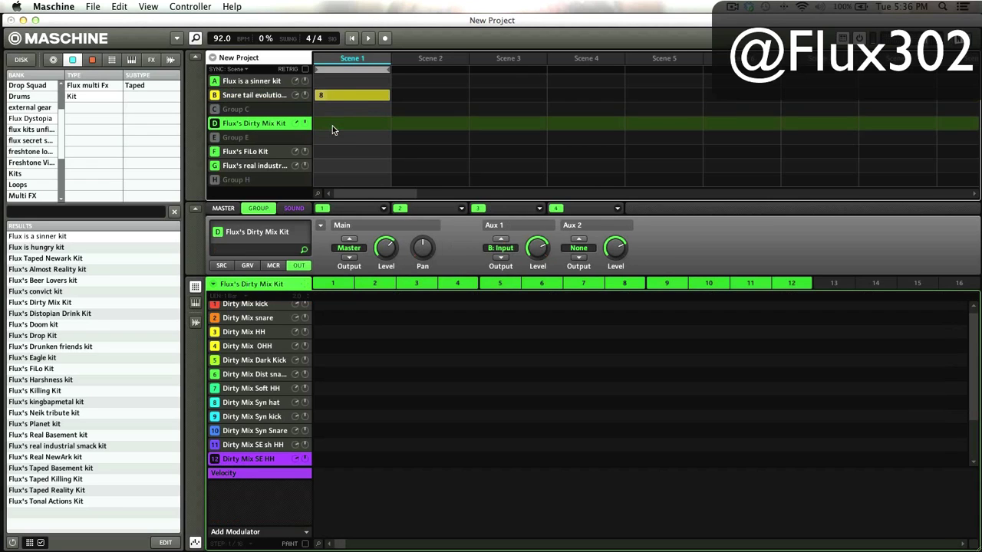
pyautogui.click(342, 96)
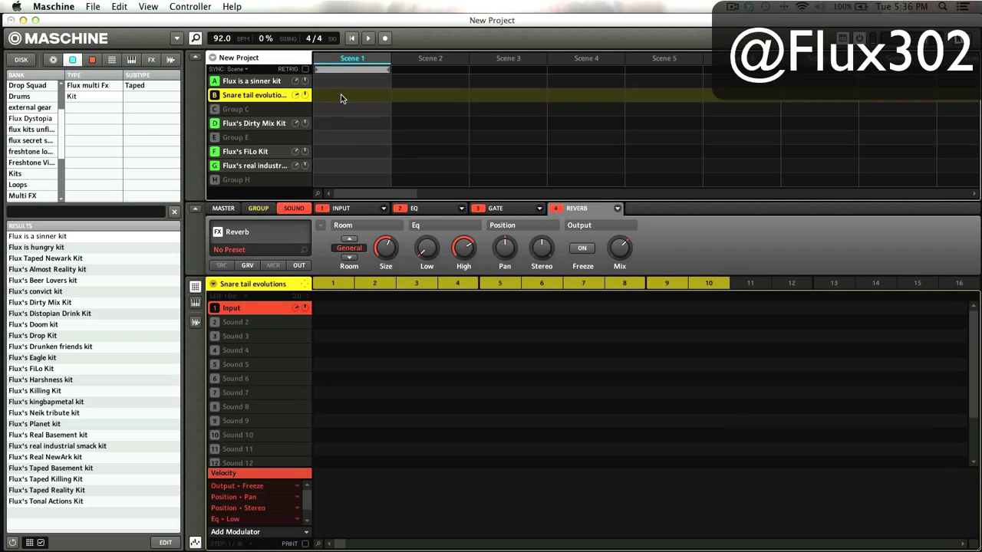
# - Place pattern 1 of Flux's FiLo Kit in Scene 1, start playback, and audition its patterns through 5 dry
pyautogui.click(247, 153)
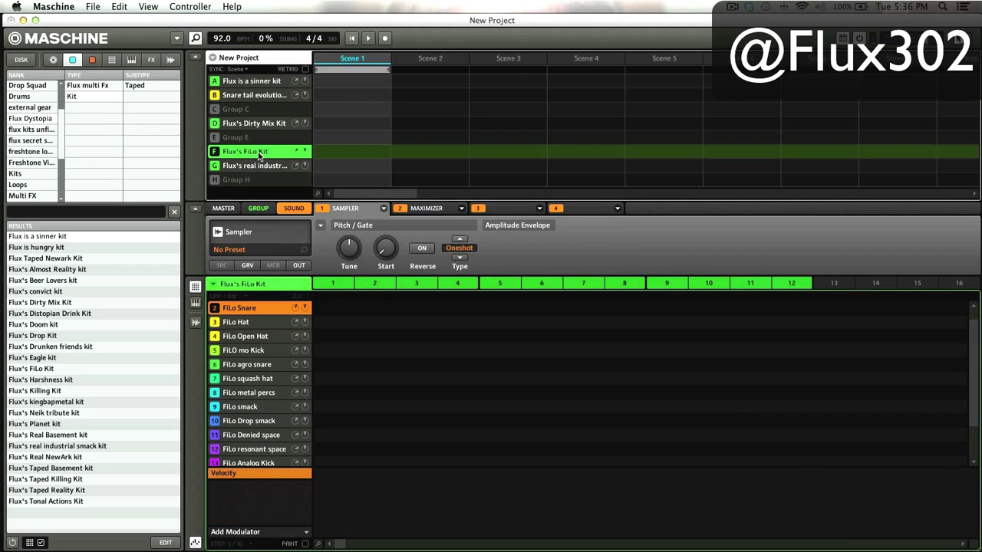
pyautogui.click(342, 283)
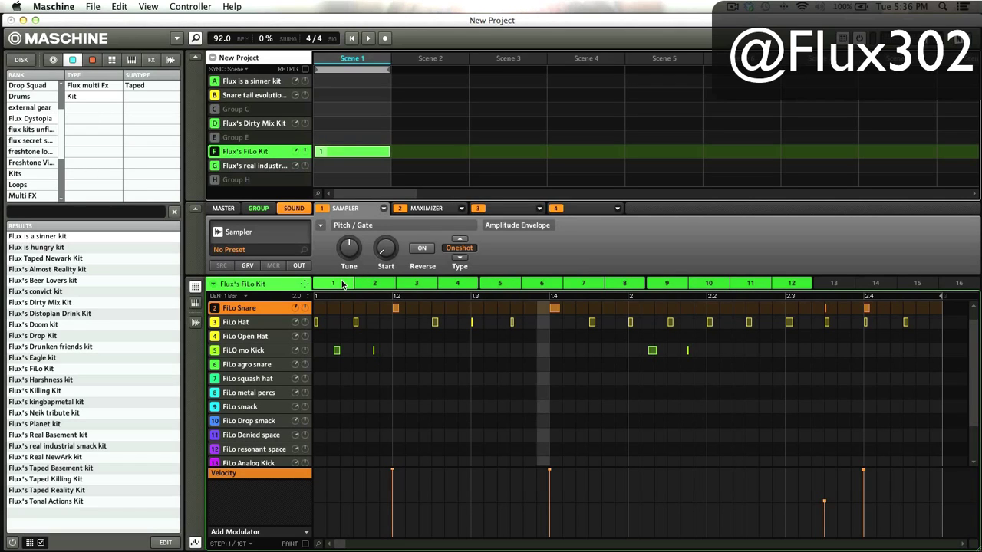
pyautogui.press('space')
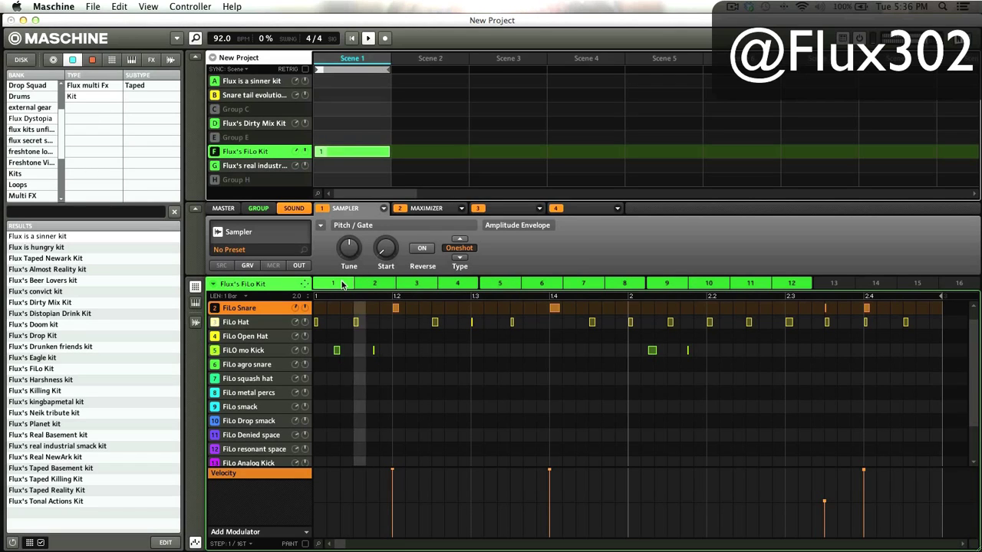
pyautogui.click(383, 283)
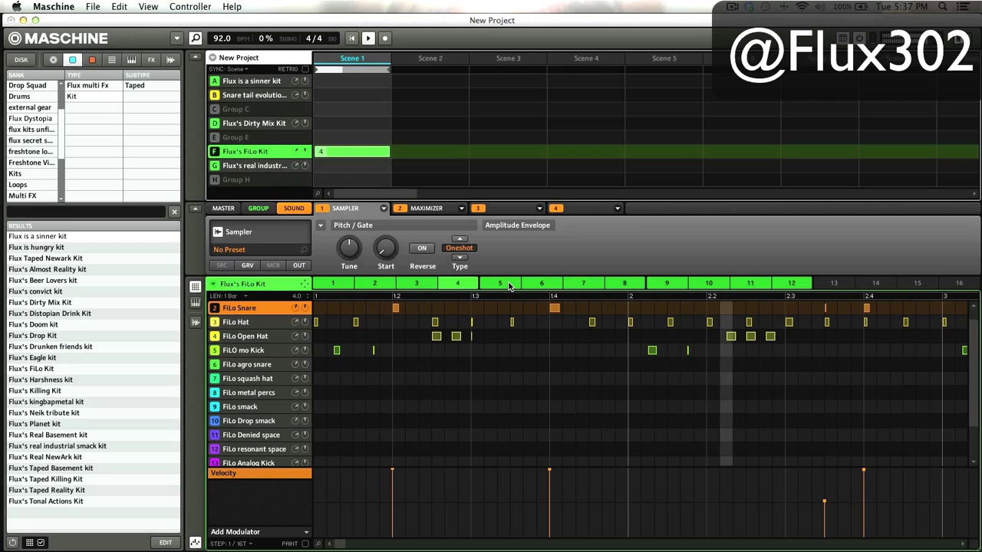
pyautogui.click(500, 283)
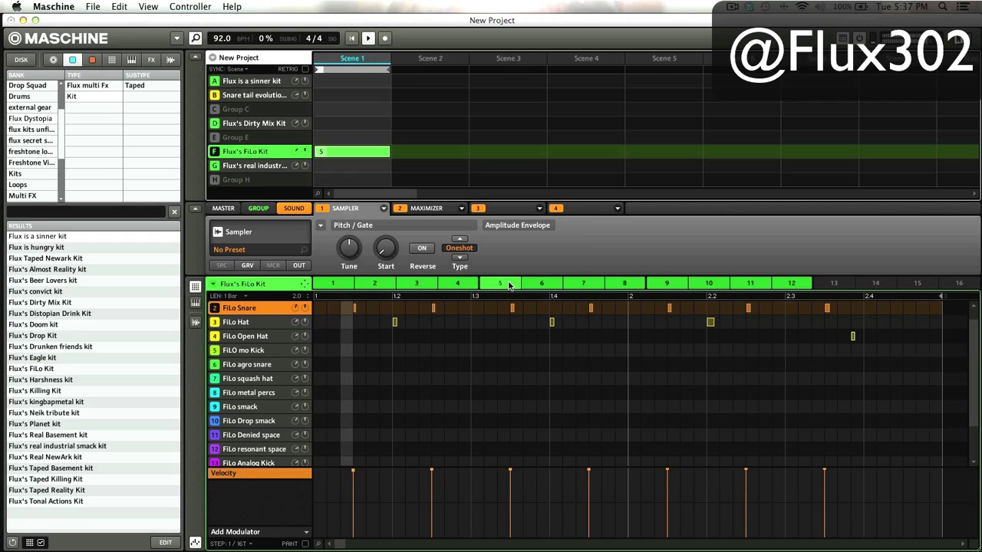
# - Audition patterns 6 to 11 of Flux's FiLo Kit one after another
pyautogui.click(547, 284)
pyautogui.click(591, 284)
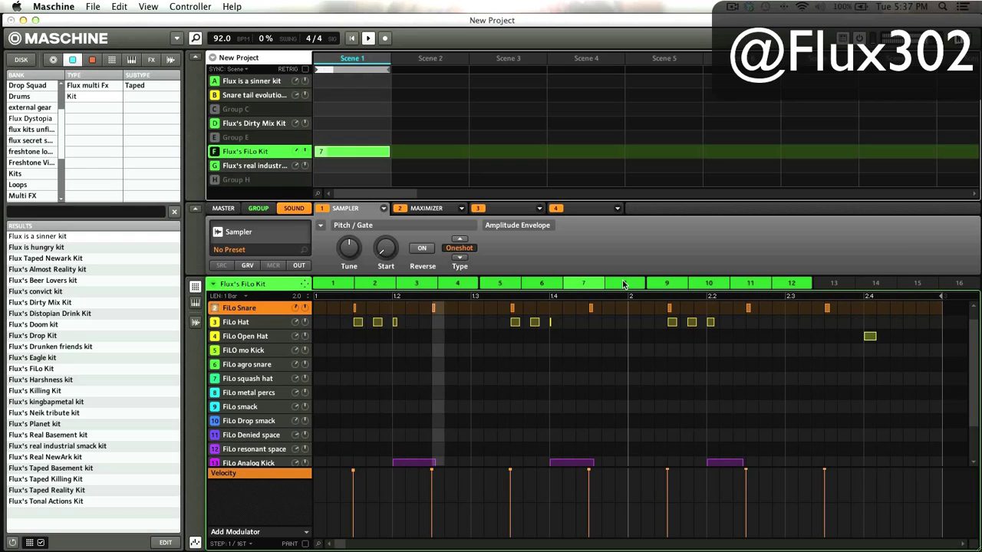
pyautogui.click(625, 284)
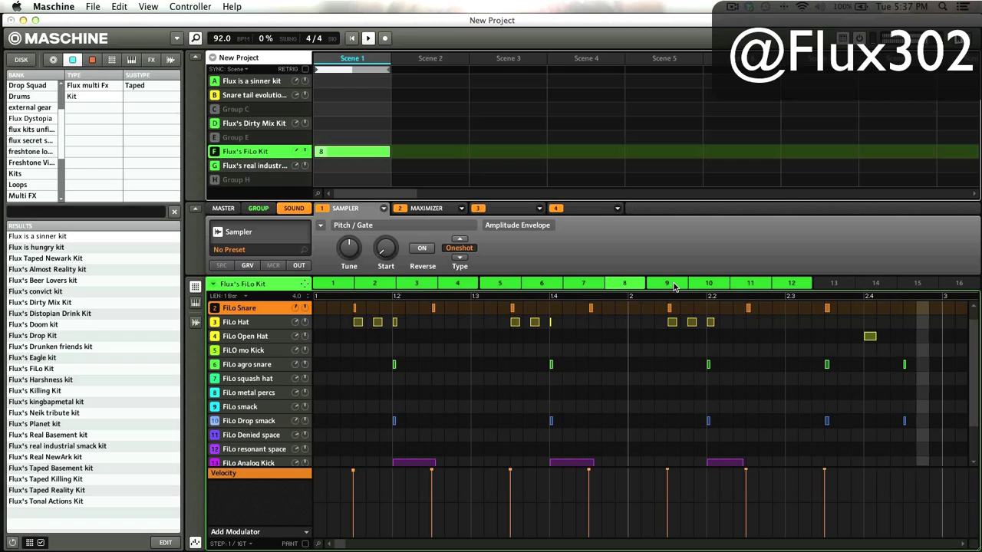
pyautogui.click(676, 285)
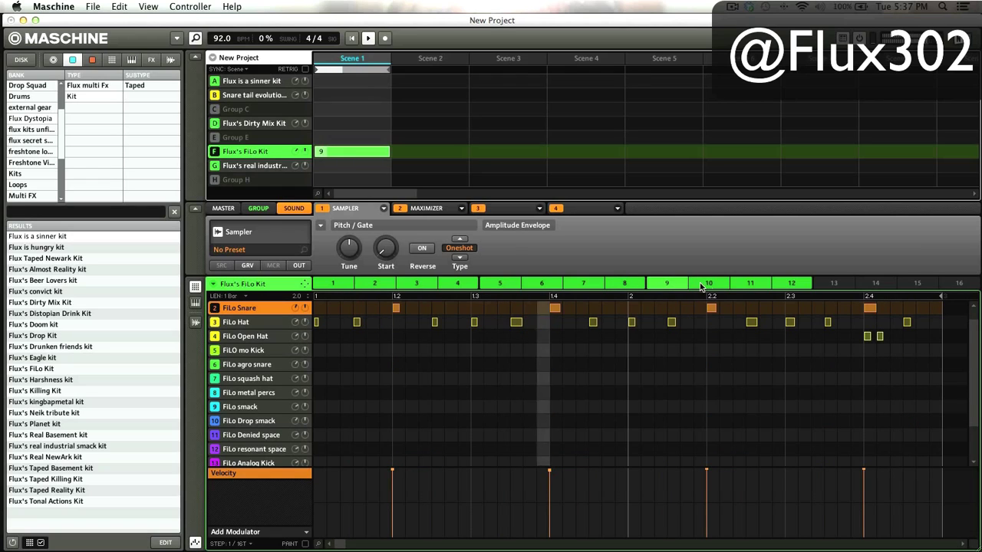
pyautogui.click(713, 284)
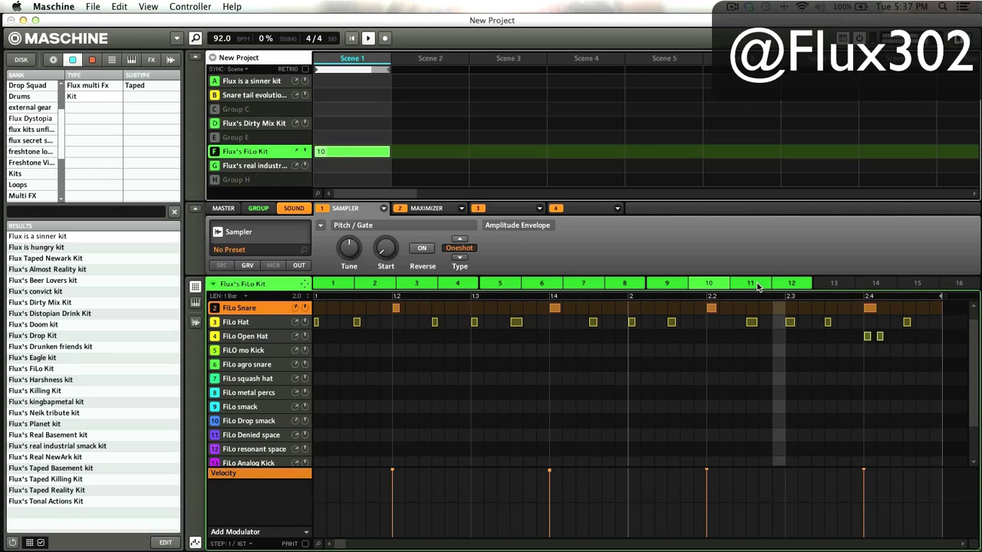
pyautogui.click(754, 285)
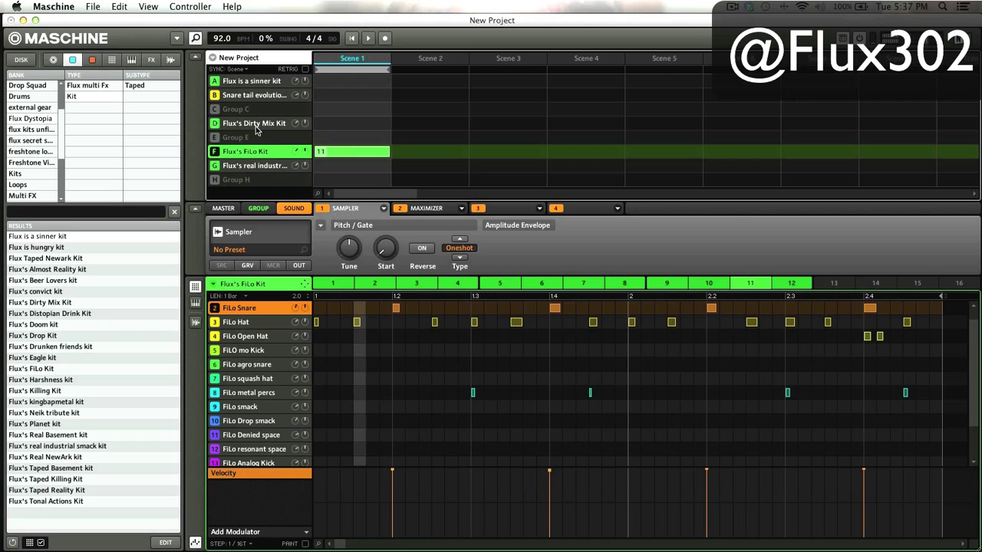
# - Load Flux's Neik tribute kit into group G in place of the real industrial smack kit
pyautogui.click(250, 168)
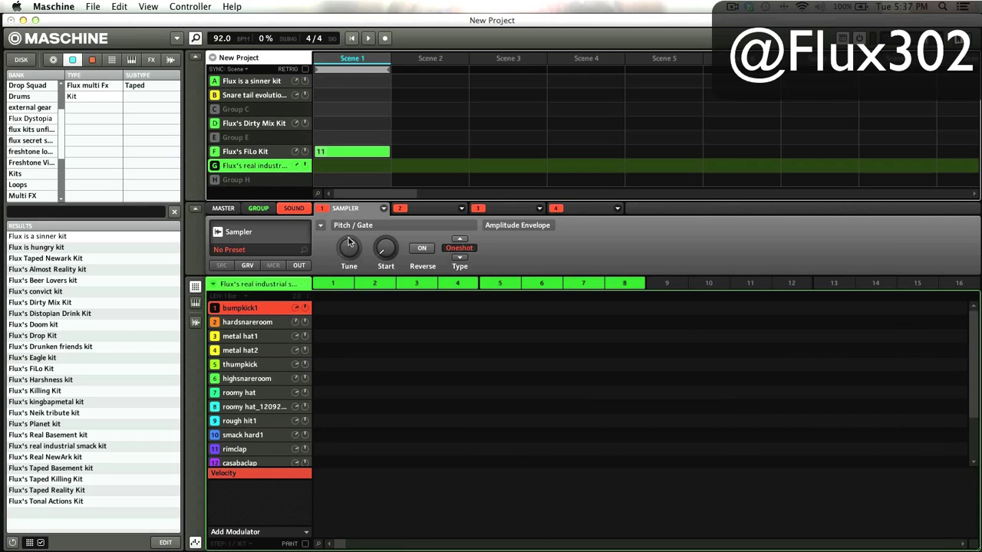
pyautogui.press('Down')
pyautogui.press('Down')
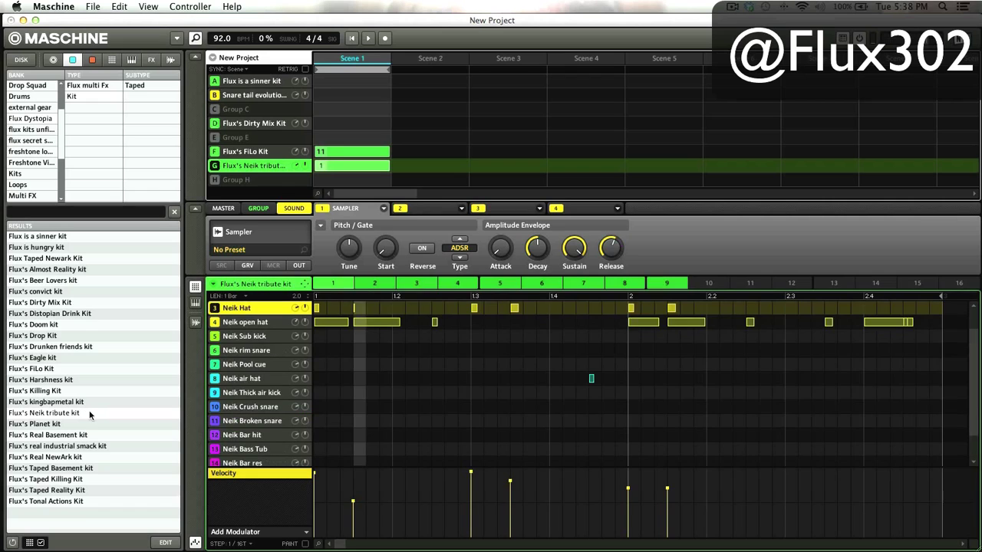
# - Clear the Flux's FiLo Kit pattern from Scene 1 and play the Neik tribute kit's pattern 1 alone
pyautogui.click(345, 151)
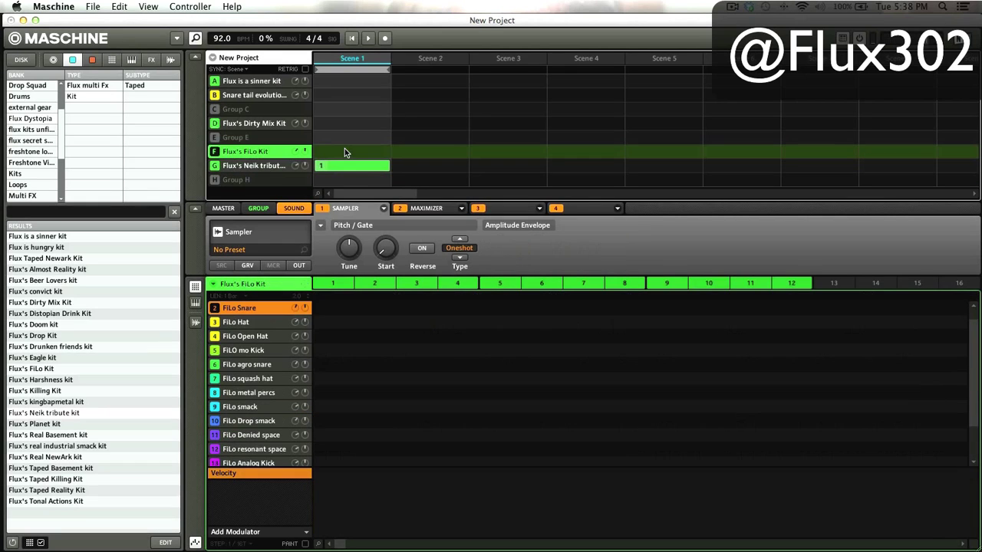
pyautogui.press('space')
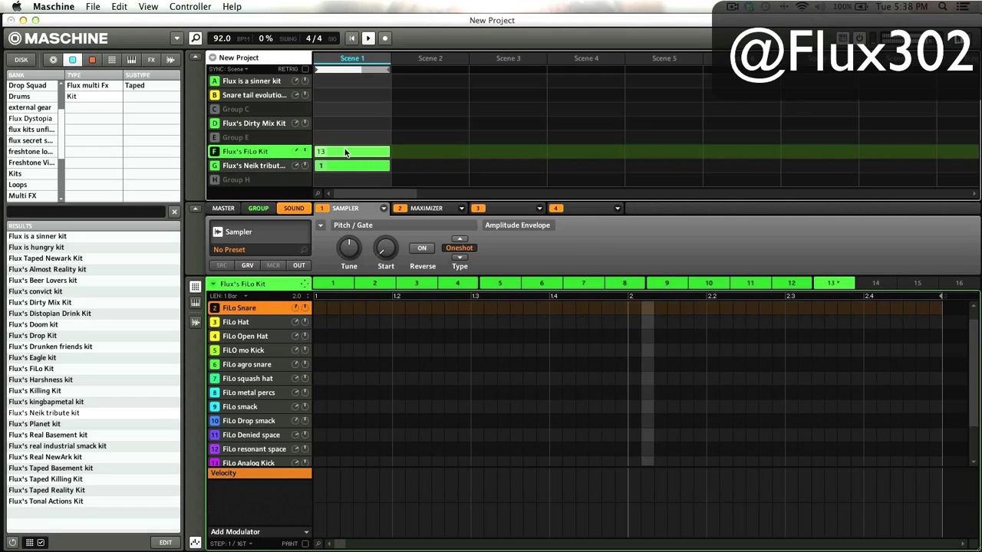
pyautogui.click(329, 167)
pyautogui.rightClick(329, 153)
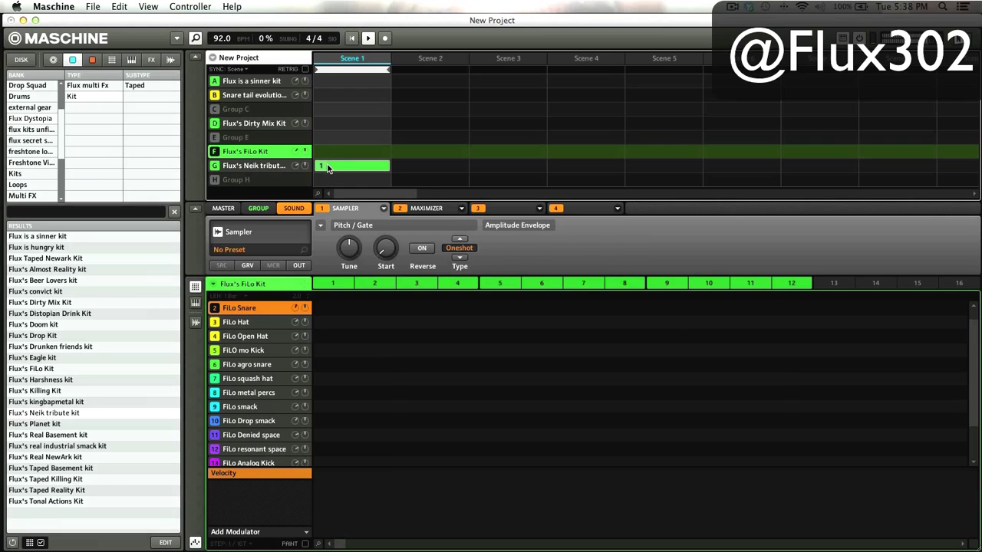
pyautogui.click(328, 166)
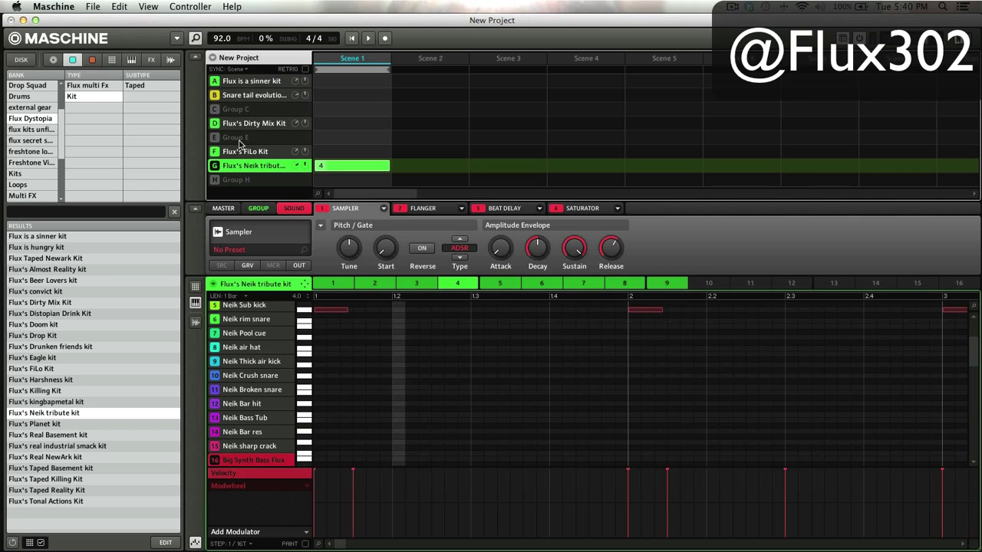
# - Load Flux's Real Basement kit into group G and audition its patterns 1 and 4
pyautogui.click(124, 436)
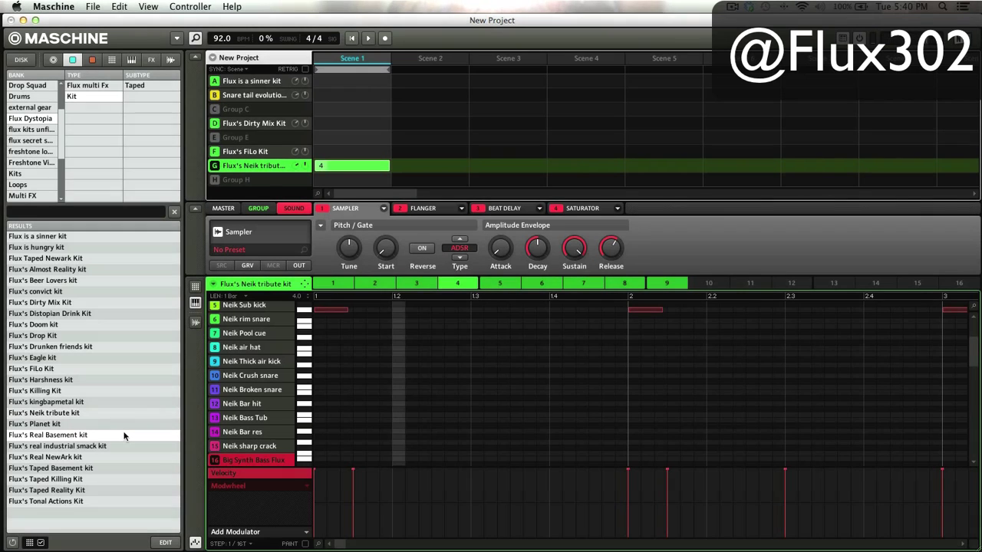
pyautogui.doubleClick(124, 436)
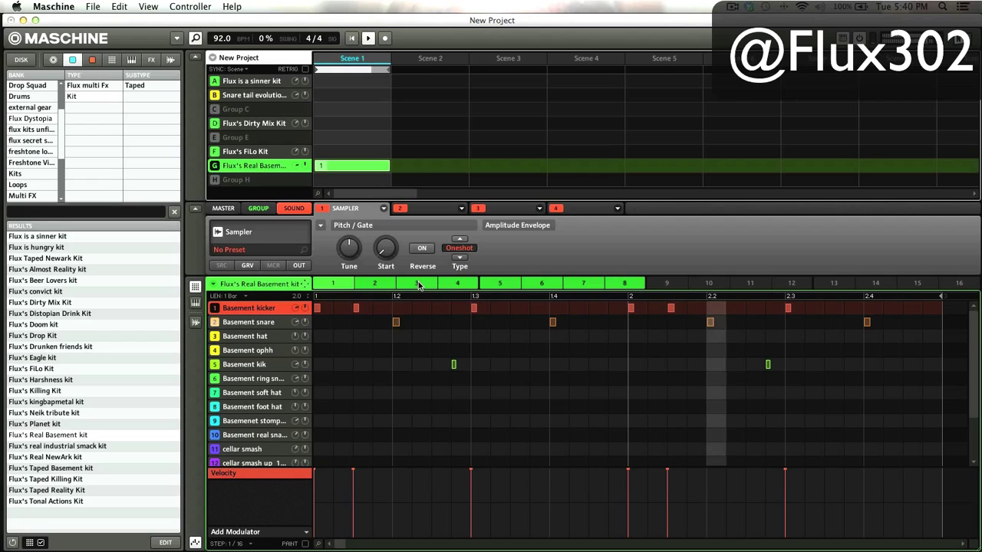
pyautogui.press('space')
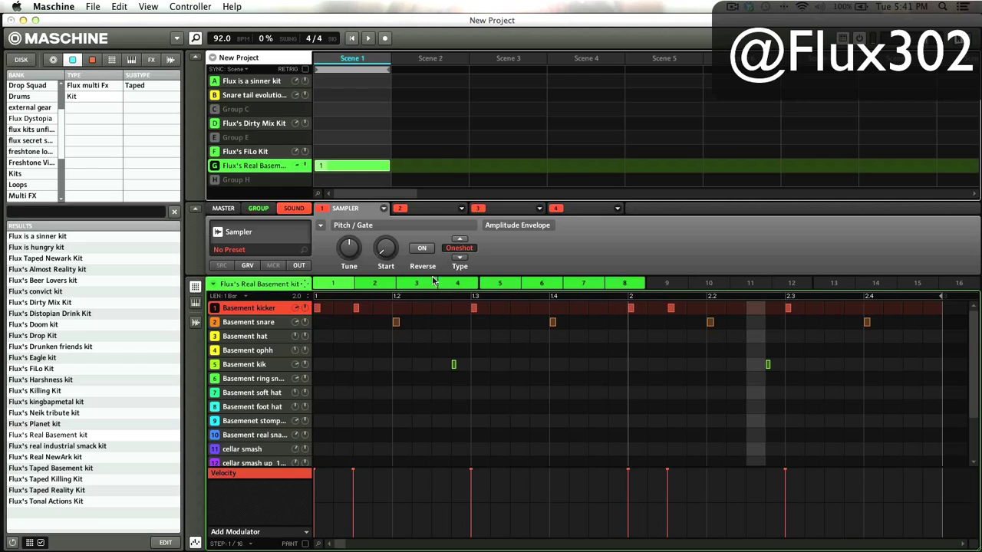
pyautogui.press('space')
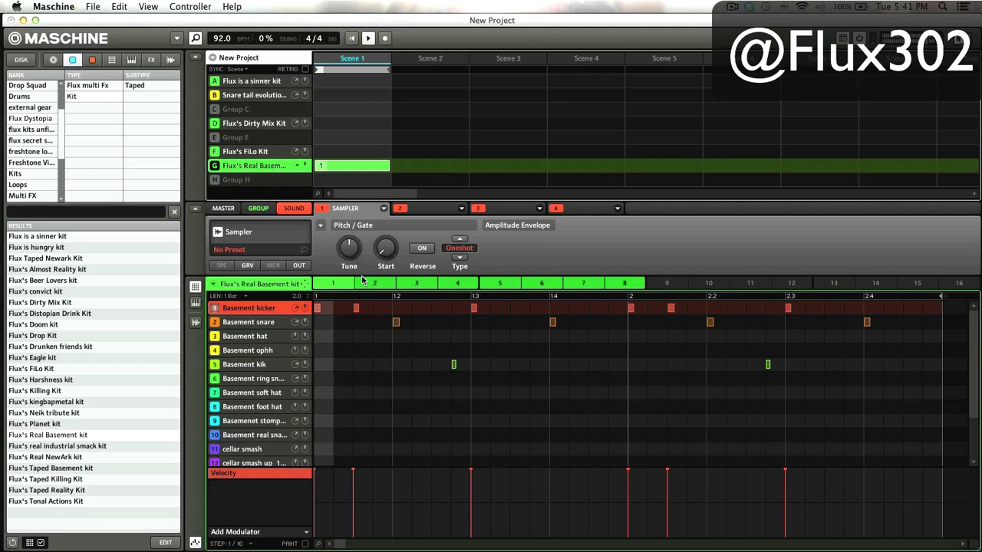
pyautogui.click(459, 284)
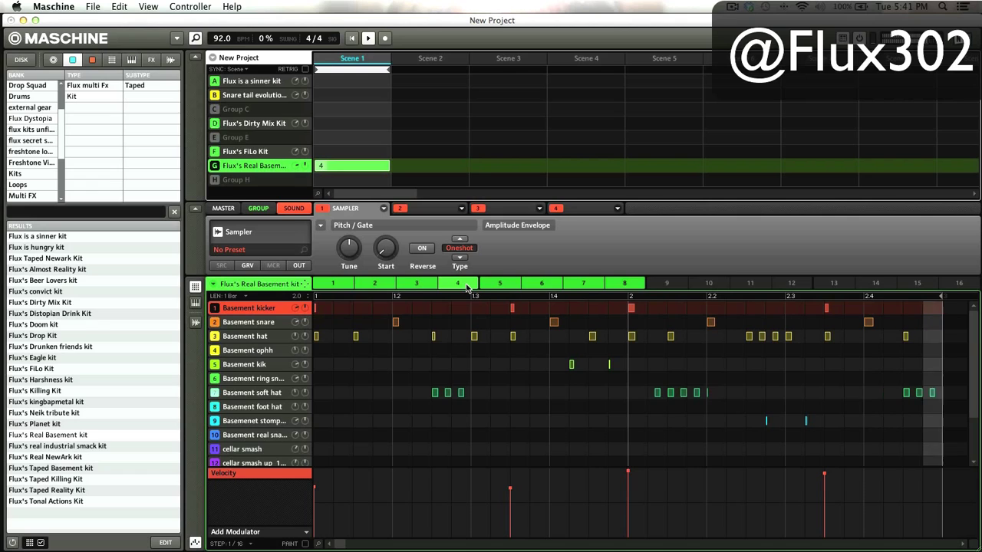
# - Load Flux's Taped Basement kit into the empty group H and stop playback
pyautogui.click(281, 181)
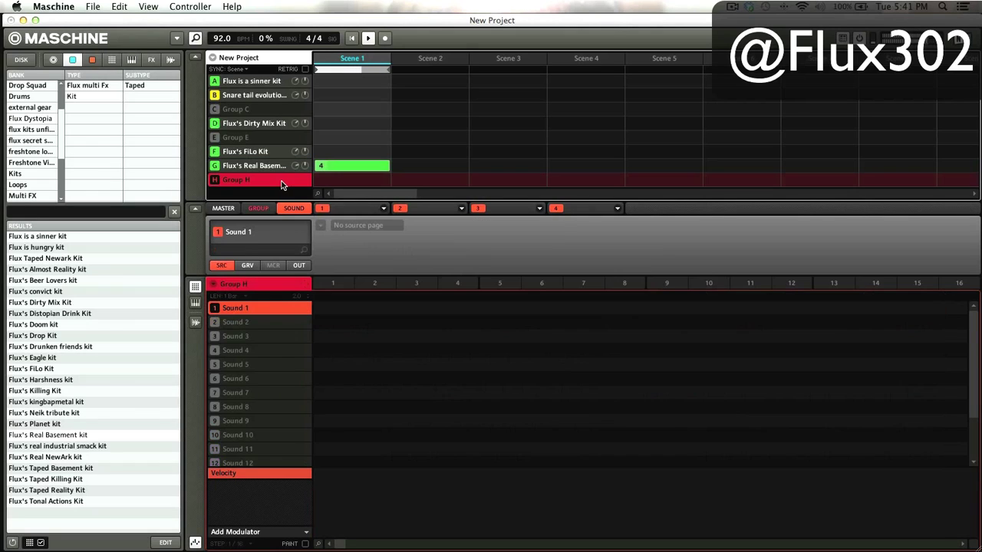
pyautogui.doubleClick(94, 467)
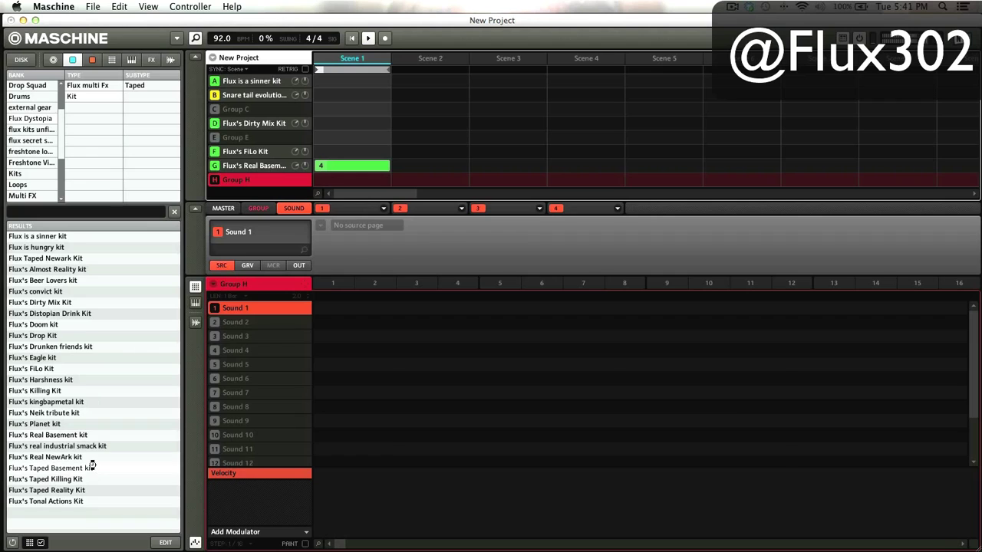
pyautogui.press('space')
# - Replace the Real Basement kit's pattern 4 with pattern 1, play it briefly, and clear it from Scene 1
pyautogui.click(349, 166)
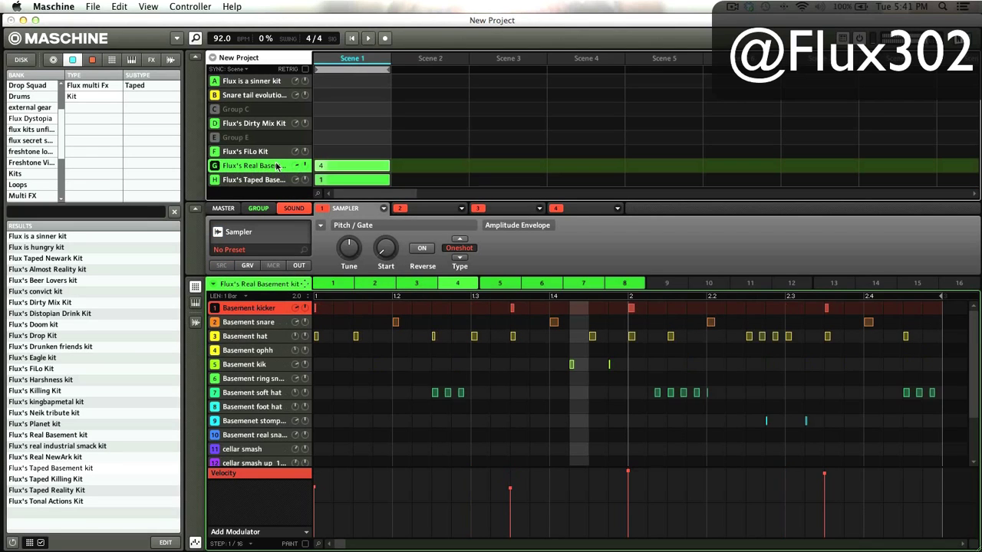
pyautogui.click(339, 170)
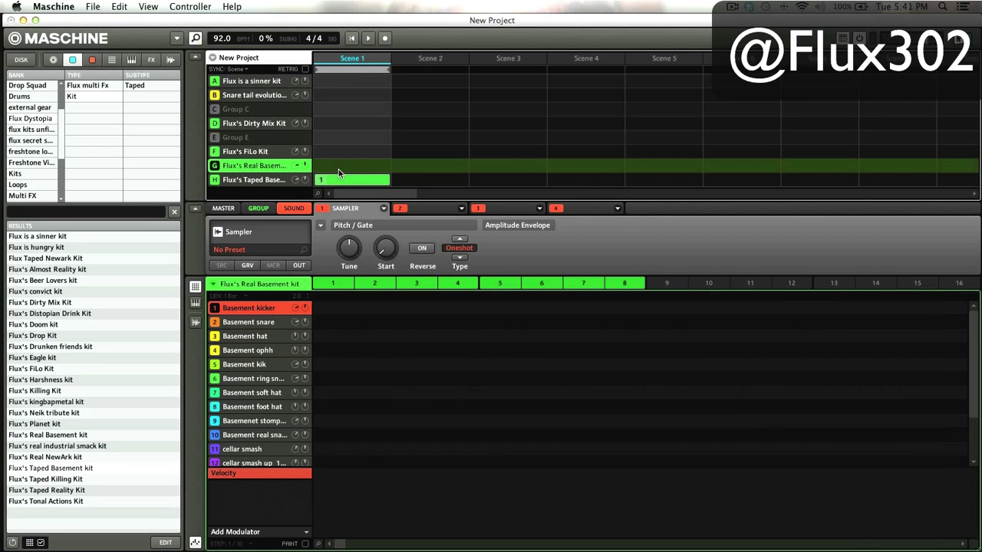
pyautogui.click(321, 285)
pyautogui.press('space')
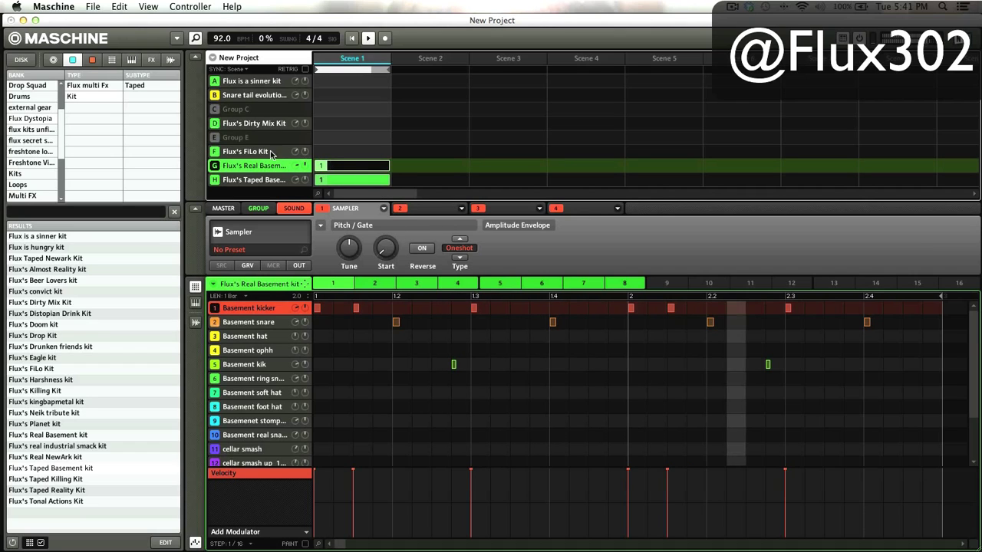
pyautogui.click(333, 168)
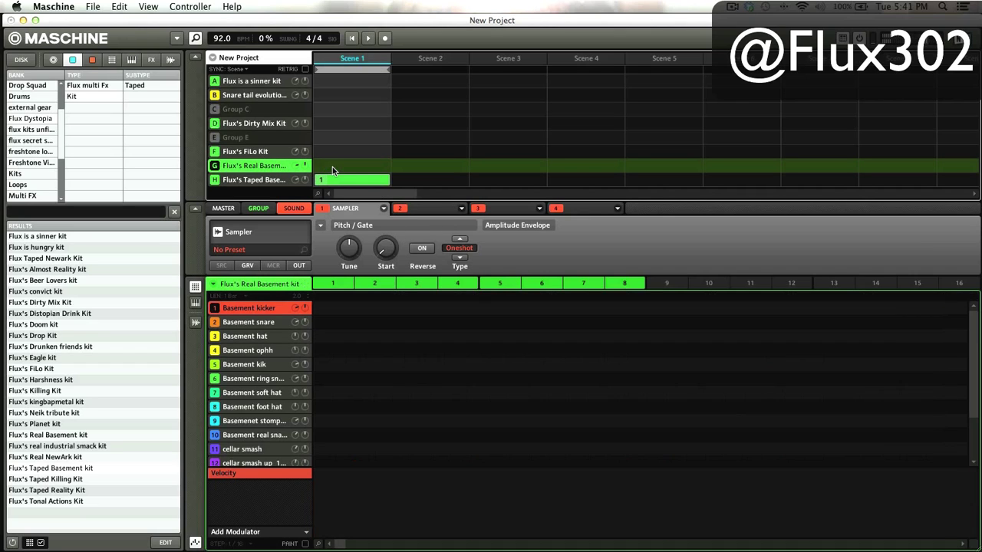
# - Audition patterns 1, 4, 3 and 2 of Flux's Taped Basement kit, and clear its pattern from Scene 1
pyautogui.click(277, 179)
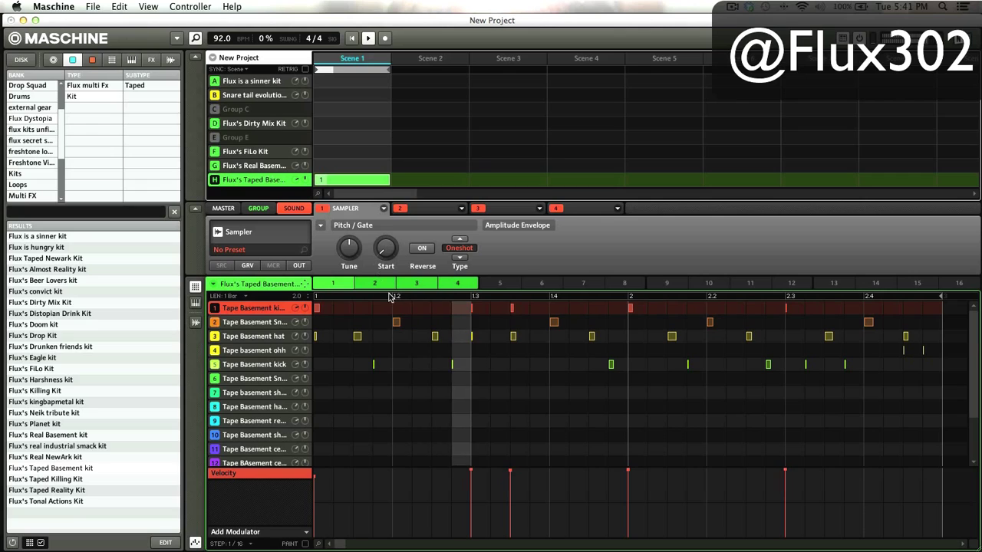
pyautogui.click(453, 283)
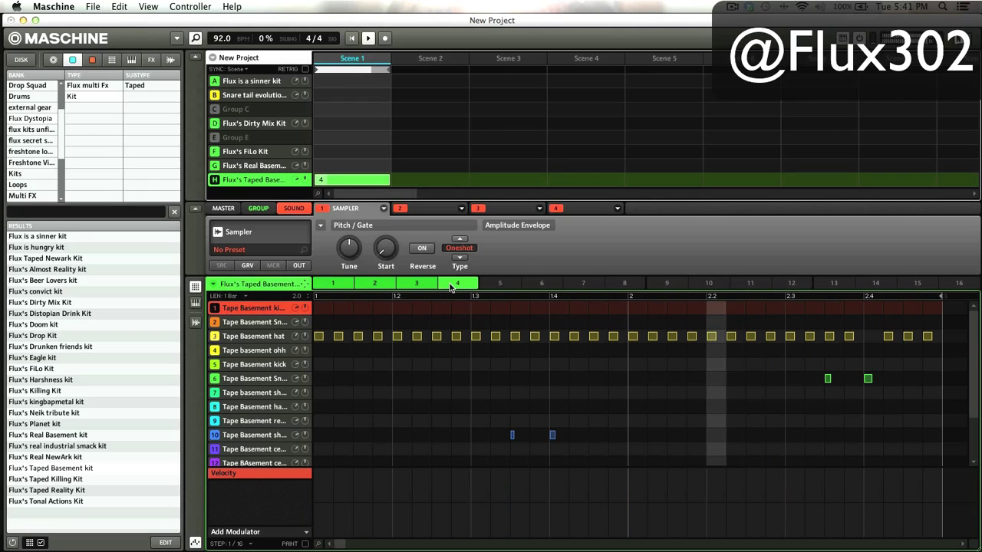
pyautogui.click(418, 283)
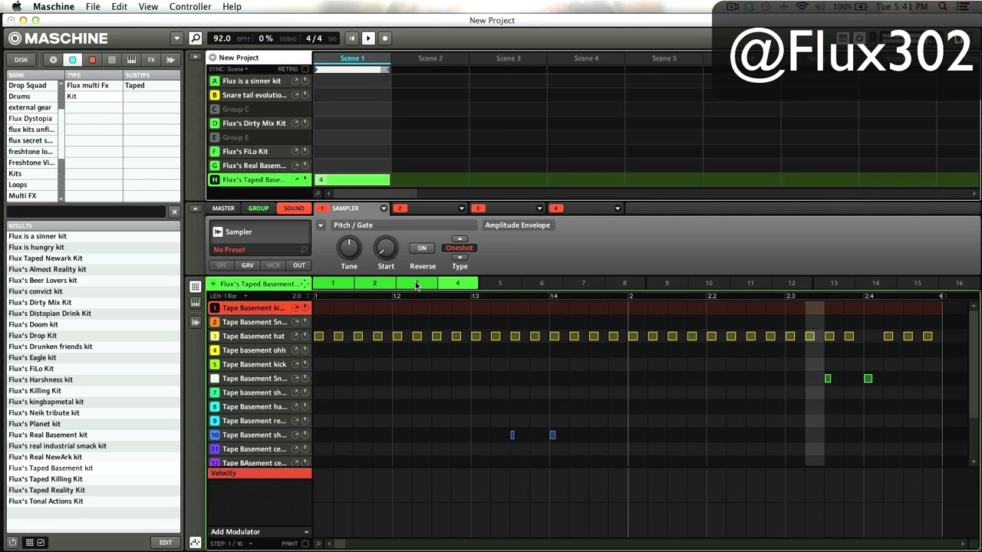
pyautogui.click(374, 283)
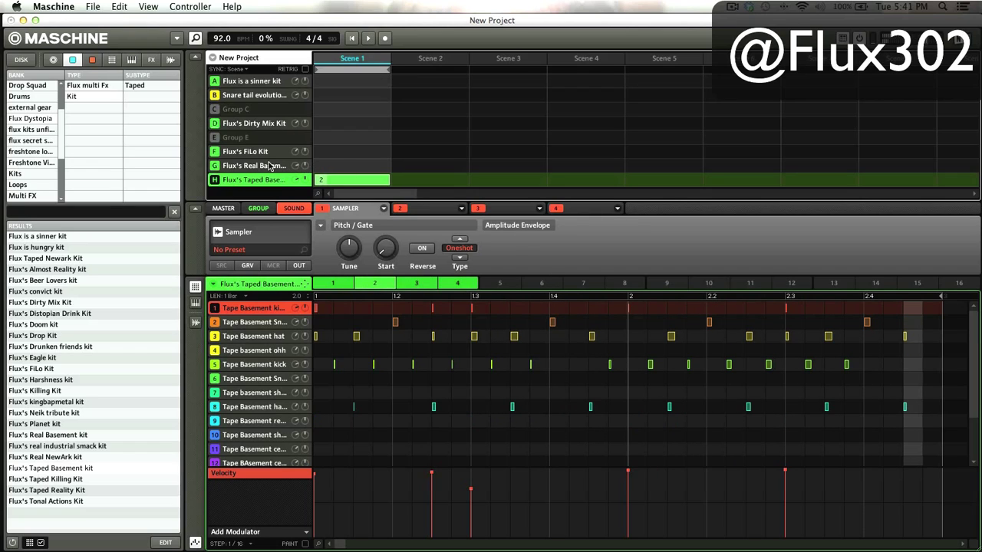
pyautogui.click(362, 182)
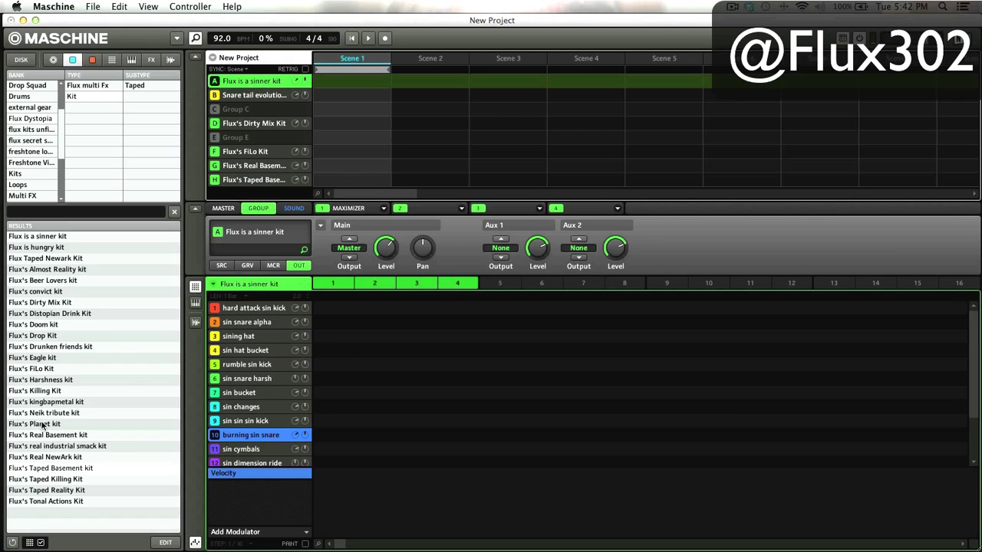
# - Load Flux's kingbapmetal kit into group A and route the group's Aux 1 output to B: Input
pyautogui.doubleClick(94, 379)
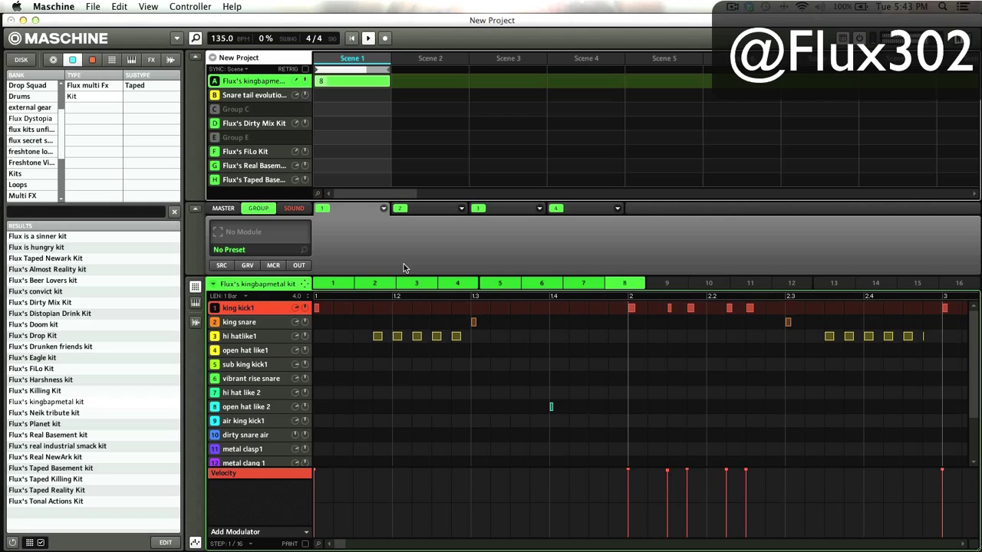
pyautogui.click(298, 265)
pyautogui.click(500, 248)
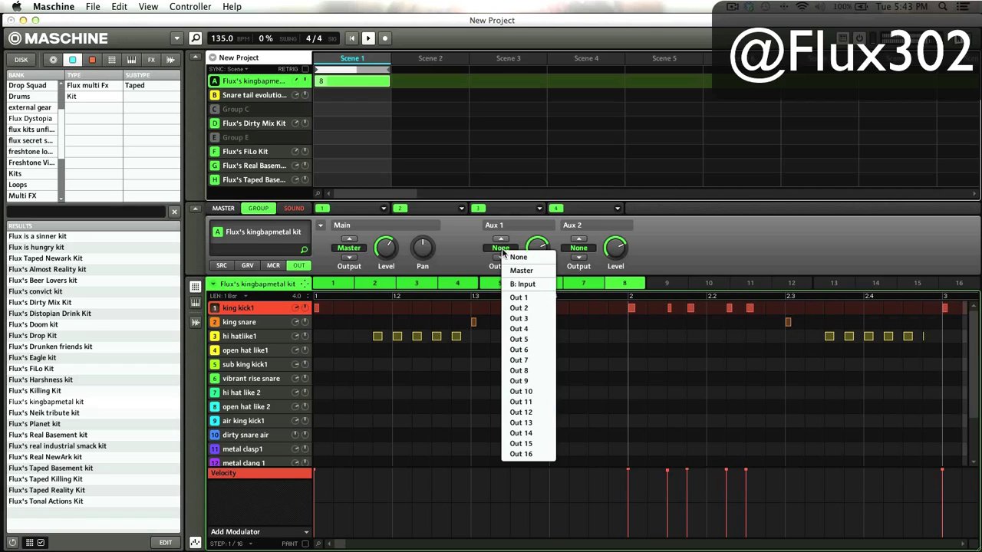
pyautogui.click(515, 281)
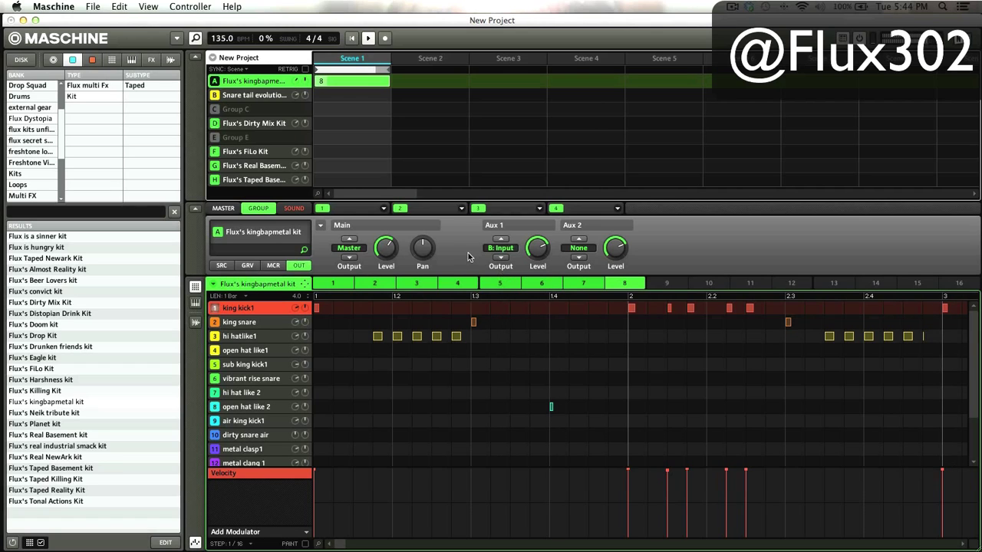
# - Audition patterns 4, 2, 9 and 8 of the Snare tail evolutions group against Flux's kingbapmetal kit in Scene 1
pyautogui.click(260, 95)
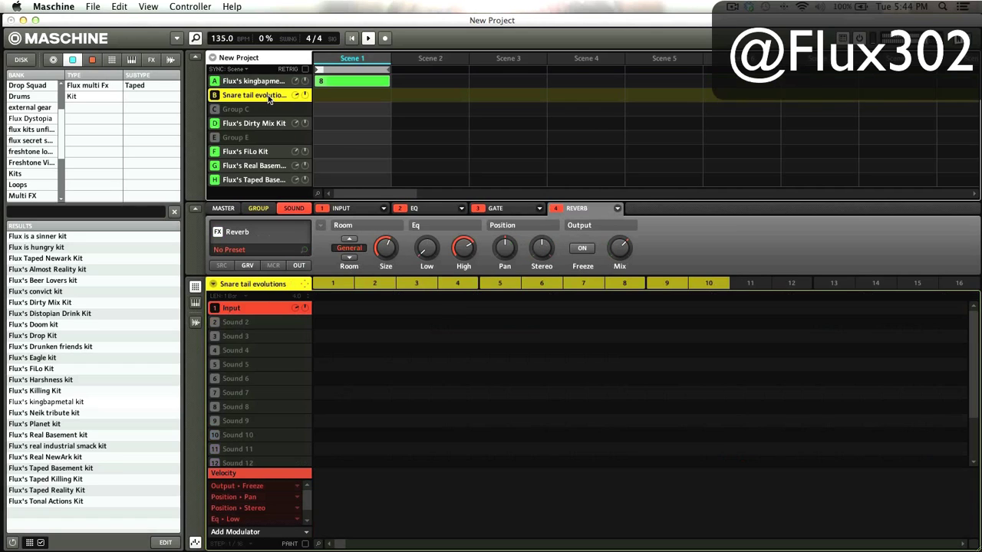
pyautogui.click(454, 284)
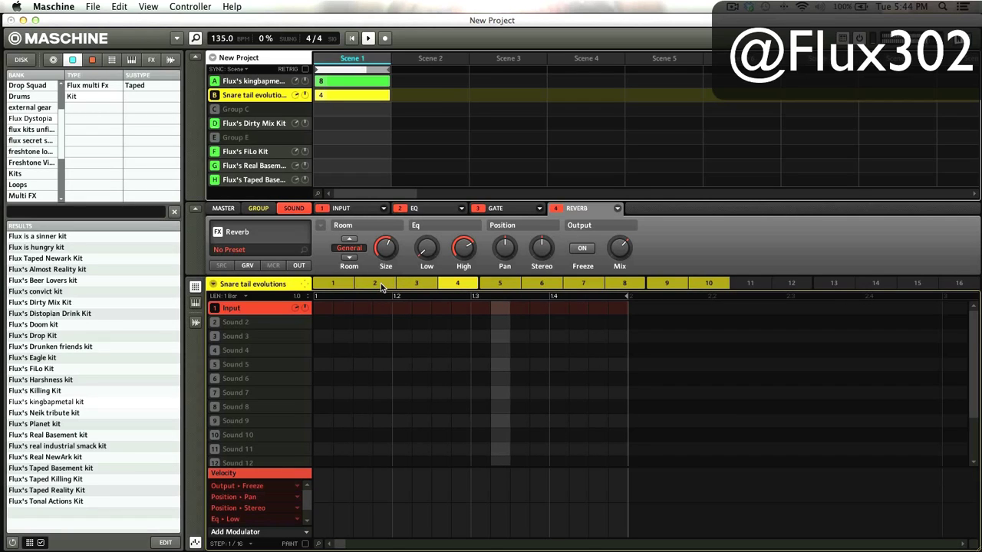
pyautogui.click(375, 284)
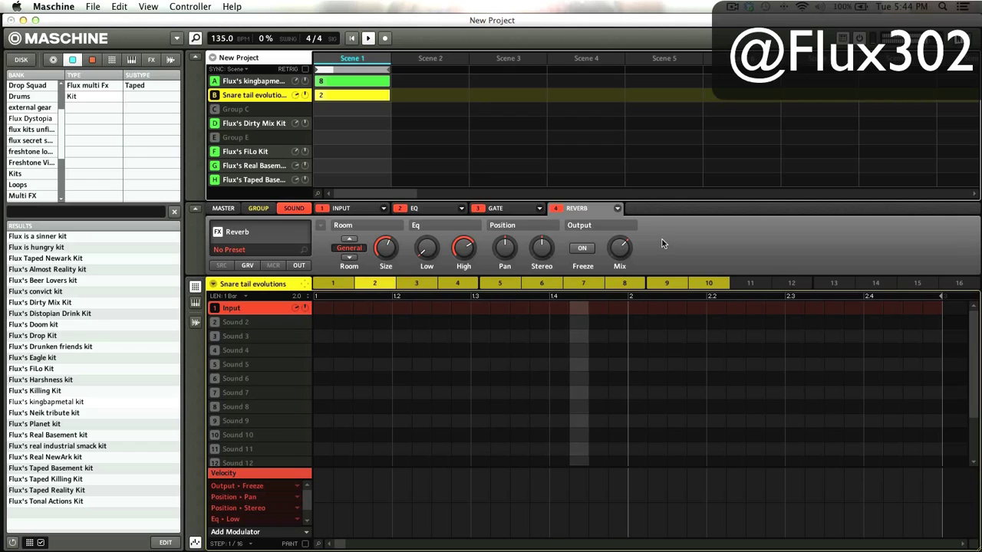
pyautogui.click(663, 284)
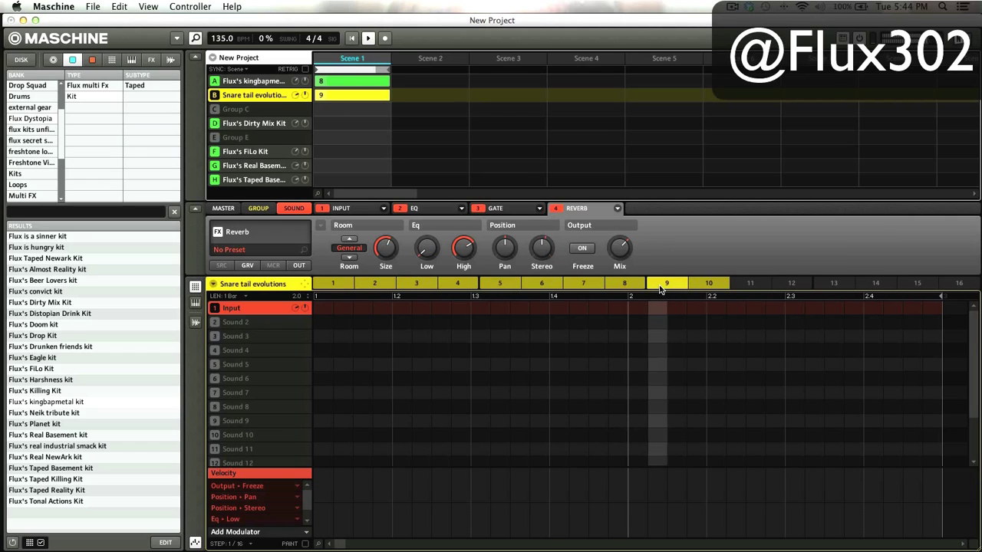
pyautogui.click(617, 287)
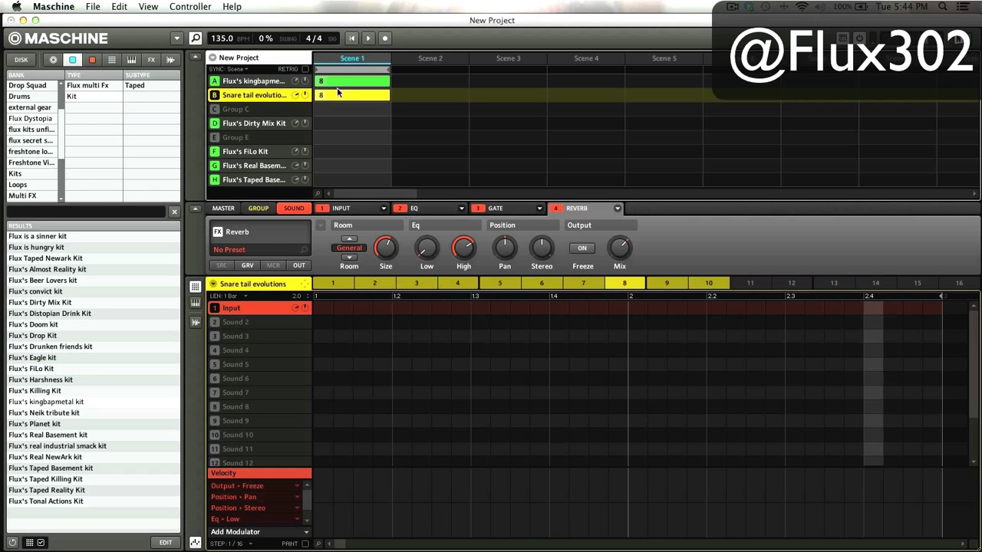
# - Clear the kingbapmetal kit's pattern from Scene 1 and reset group D, which holds Flux's Dirty Mix Kit
pyautogui.moveTo(336, 82); pyautogui.dragTo(340, 97)
pyautogui.click(260, 125)
pyautogui.rightClick(259, 124)
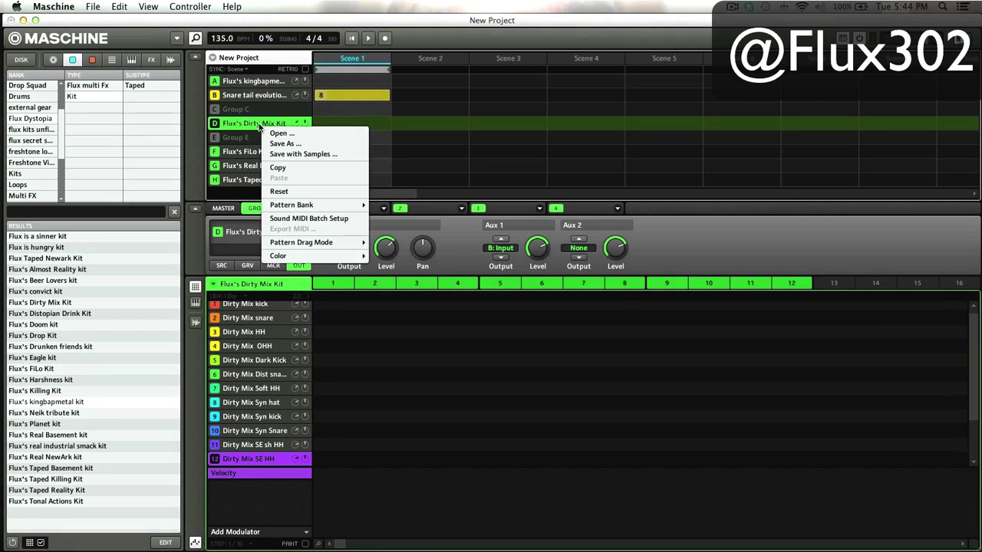
pyautogui.click(280, 192)
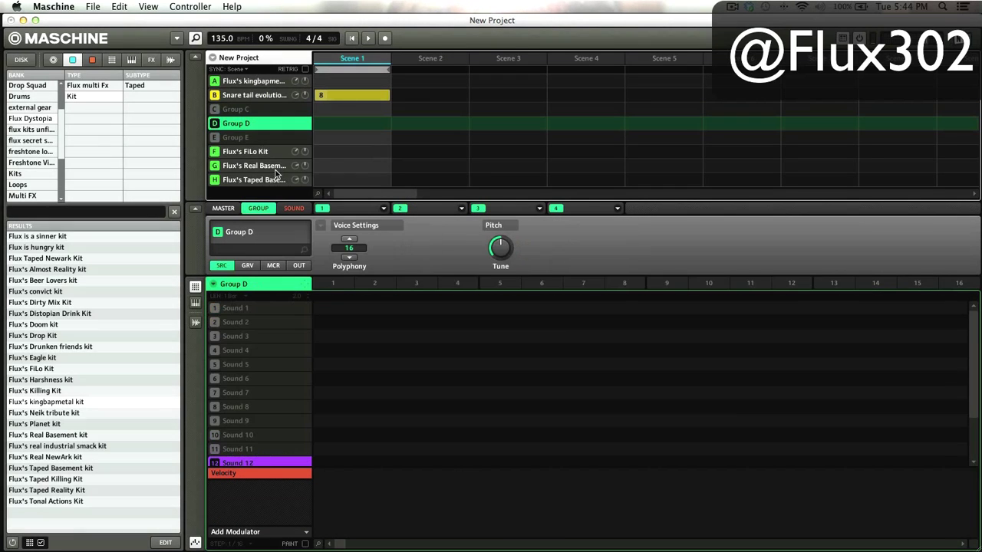
# - Start a new empty project and discard the changes to the current one
pyautogui.click(177, 38)
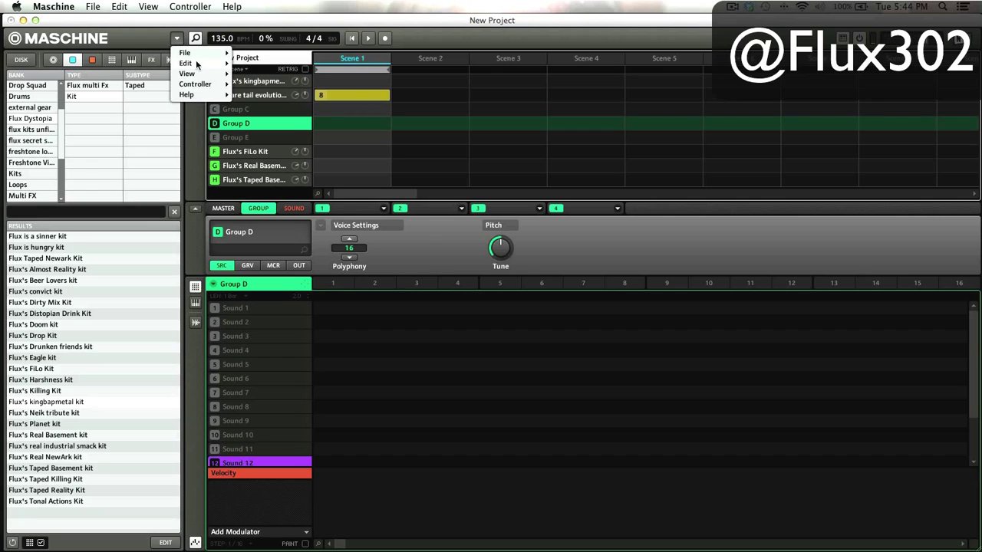
pyautogui.moveTo(204, 61)
pyautogui.click(257, 58)
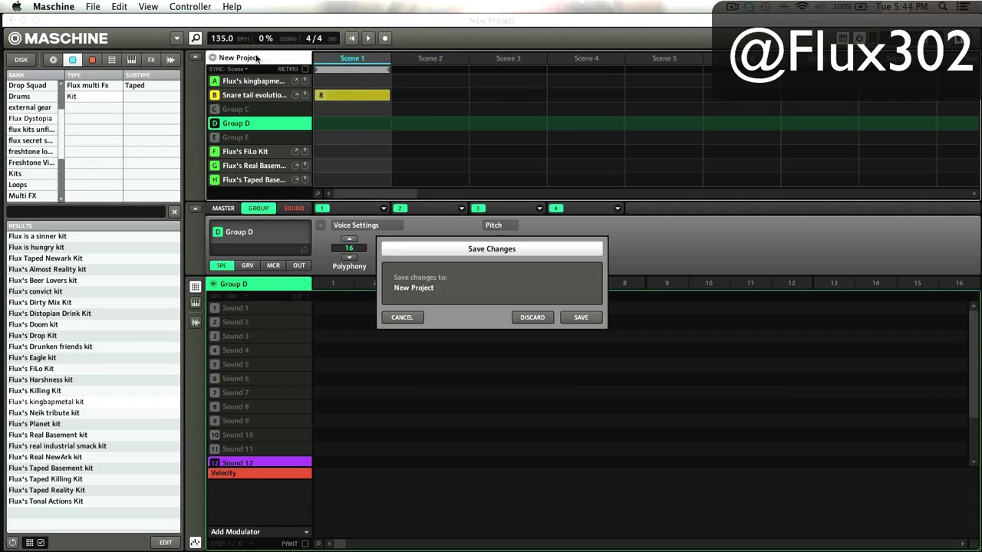
pyautogui.click(535, 319)
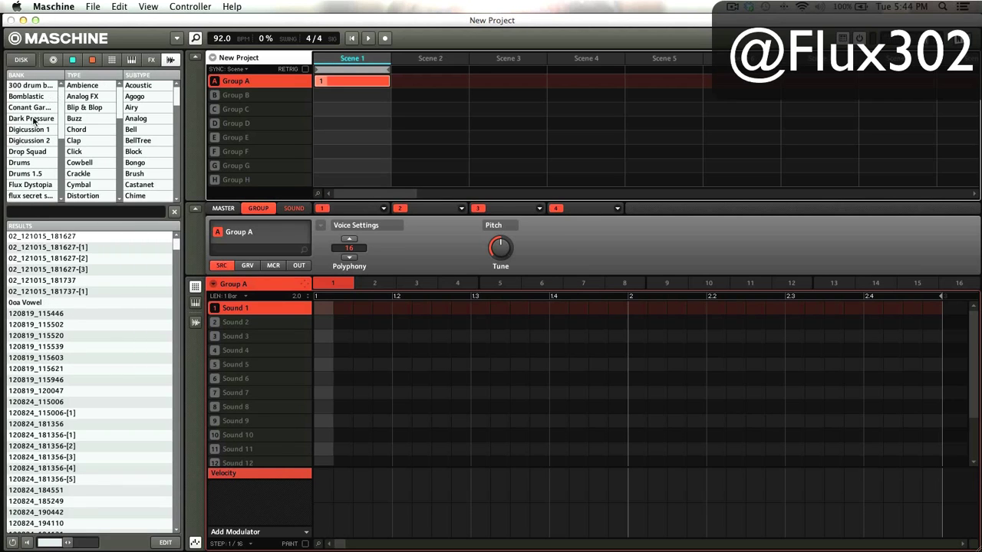
# - Filter the samples to the Flux Dystopia bank and look through its list of individual drum samples
pyautogui.click(23, 186)
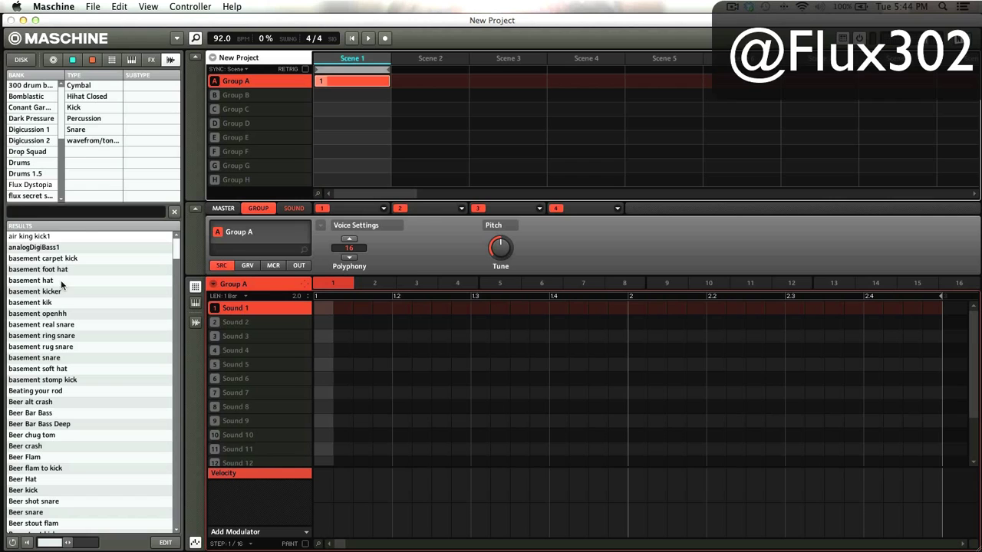
pyautogui.scroll(-20, 69, 406)
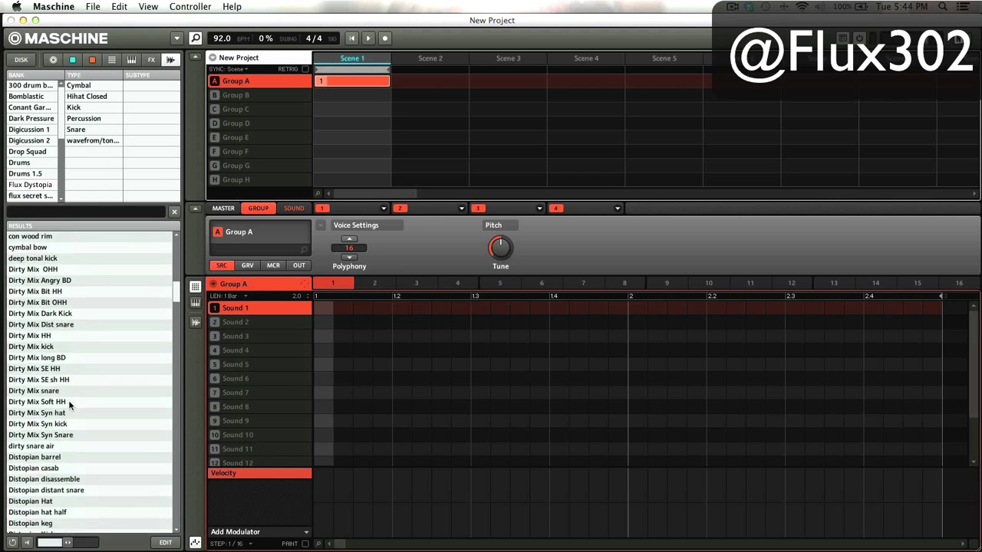
pyautogui.scroll(-20, 69, 407)
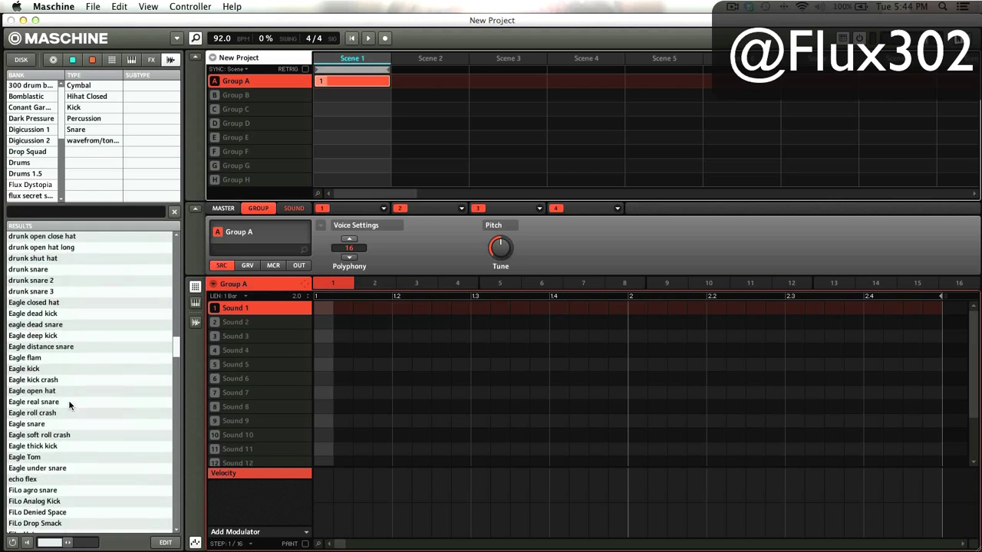
pyautogui.scroll(-20, 69, 405)
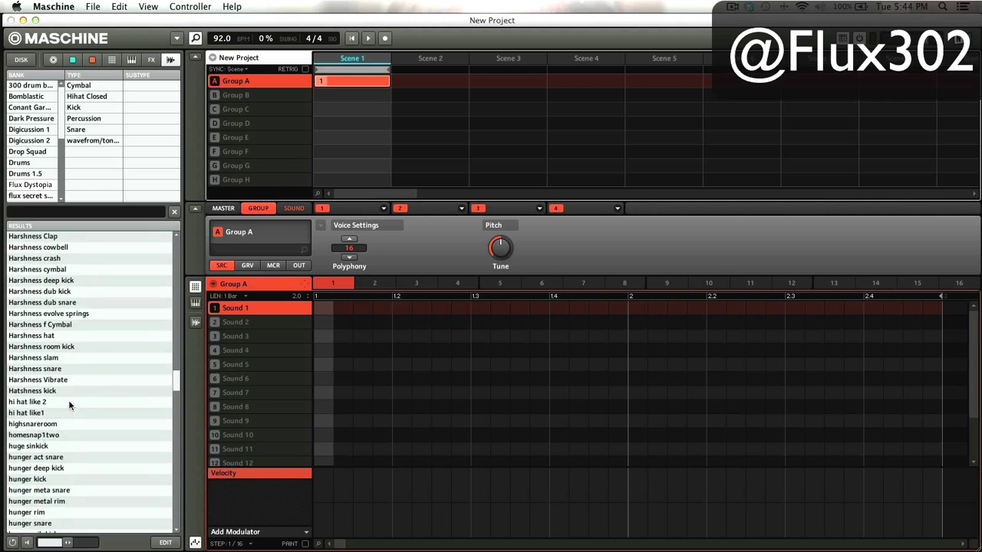
pyautogui.scroll(-20, 69, 407)
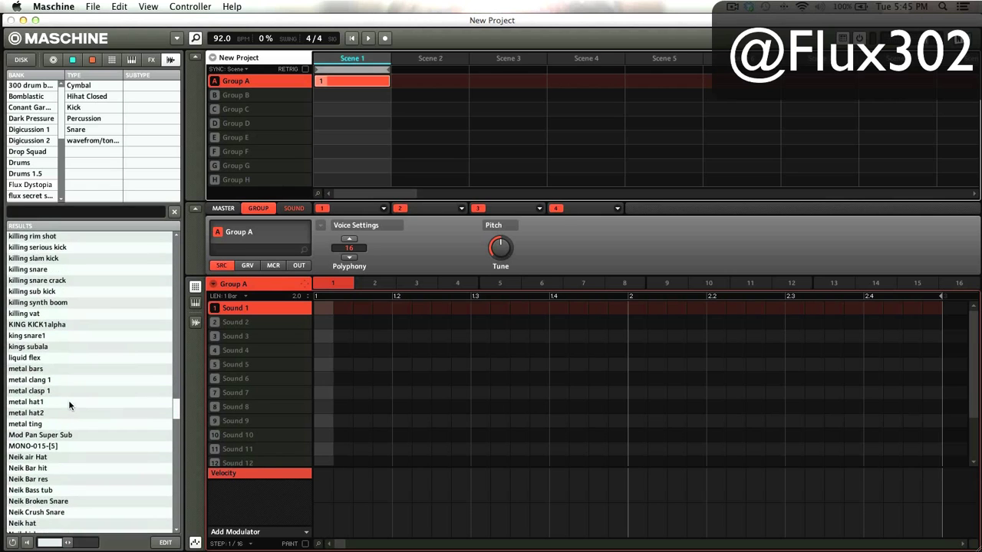
pyautogui.scroll(-20, 69, 407)
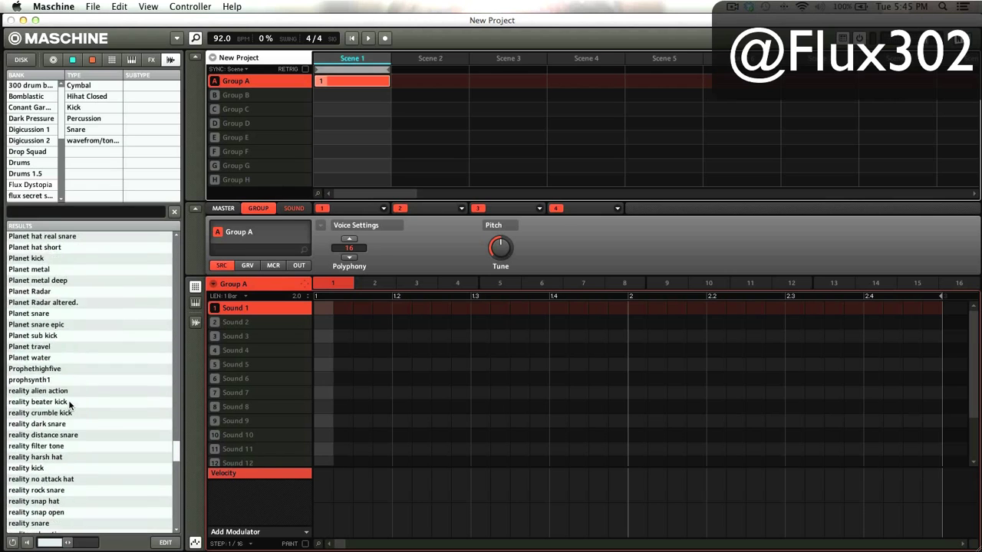
pyautogui.scroll(-20, 69, 405)
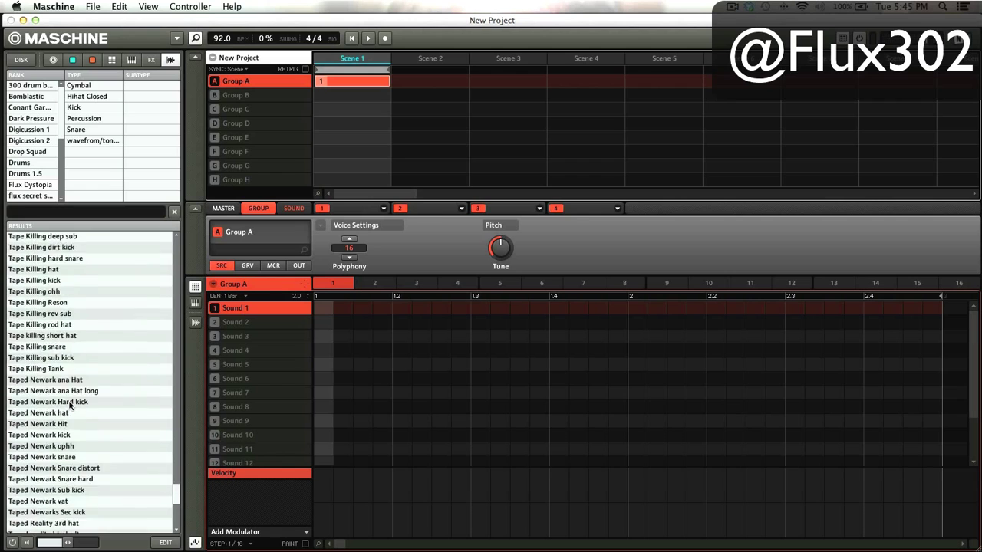
pyautogui.scroll(15, 69, 405)
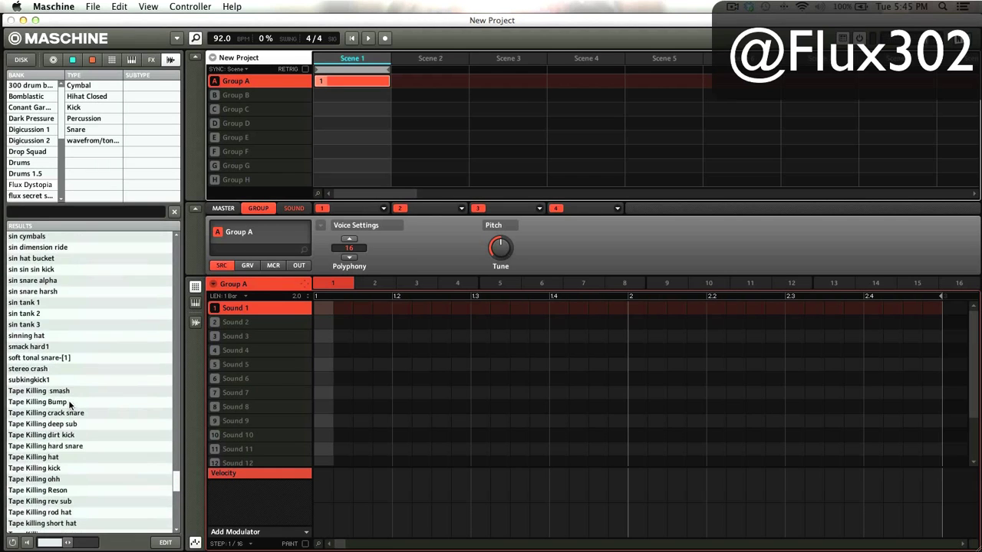
pyautogui.scroll(20, 69, 405)
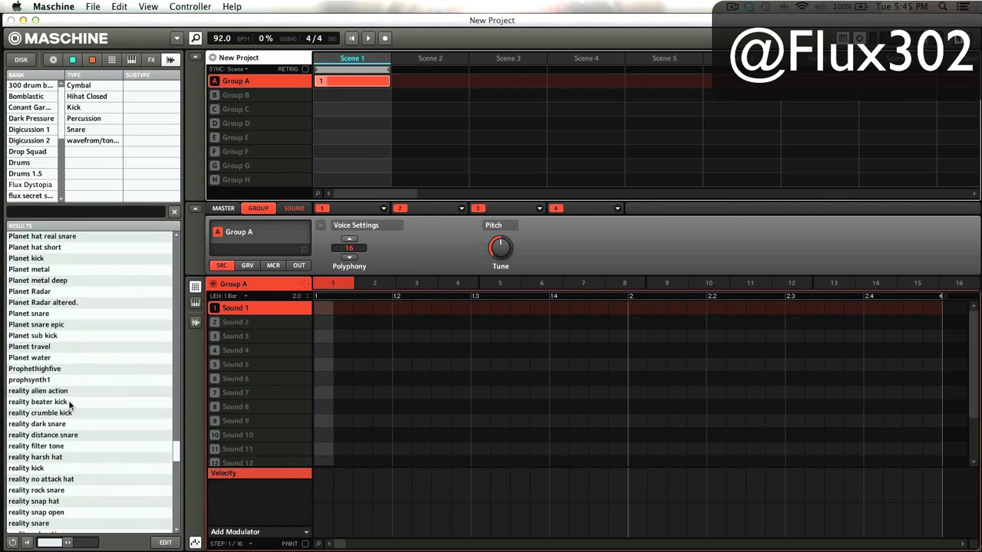
pyautogui.scroll(20, 63, 436)
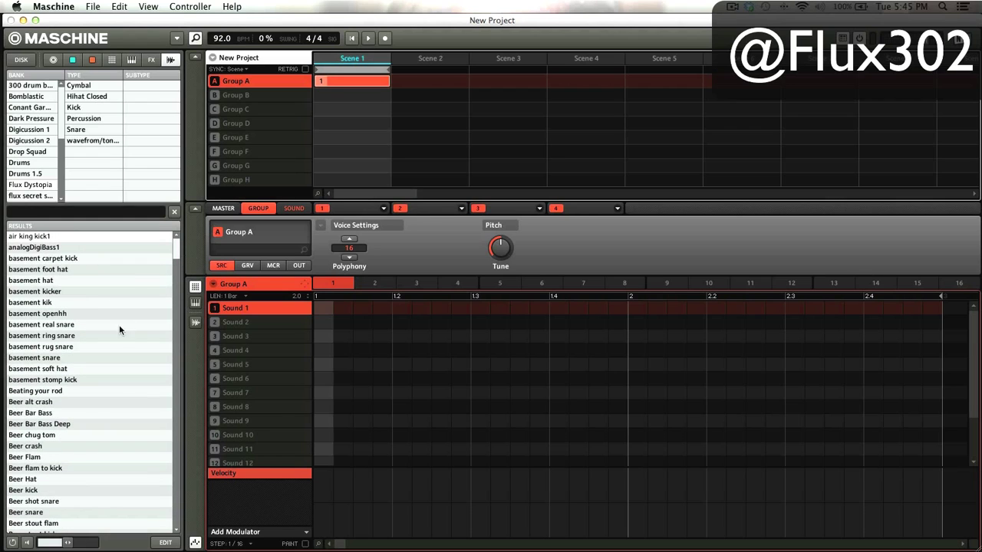
# - Browse the Flux Dystopia bank's instrument sounds, switching the Flux302 instrument type filter on and off
pyautogui.click(92, 59)
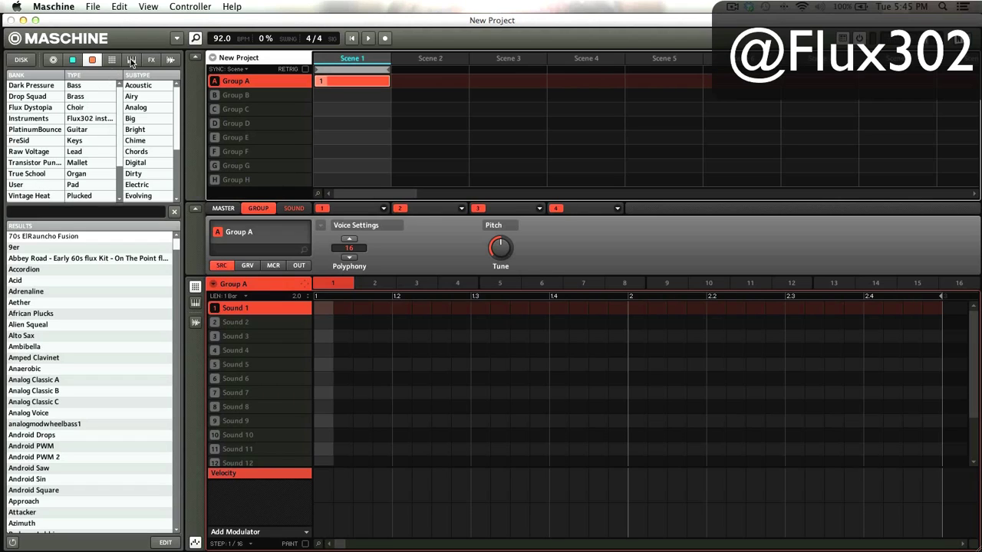
pyautogui.click(88, 118)
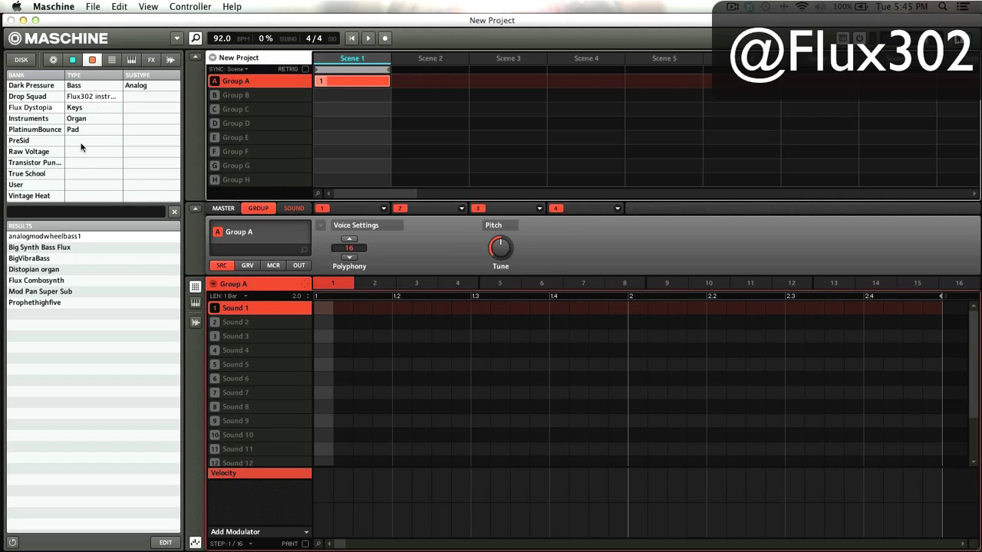
pyautogui.click(90, 96)
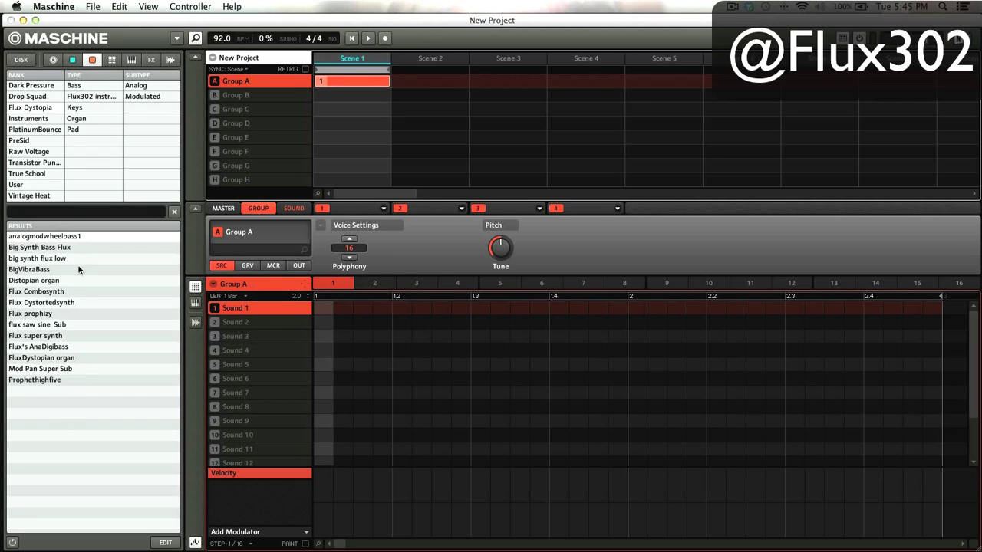
# - Load Flux prophizy, flux saw sine Sub, Flux super synth, Flux's AnaDigibass and FluxDystopian organ in turn into Sound 1 to audition them
pyautogui.click(75, 314)
pyautogui.doubleClick(75, 314)
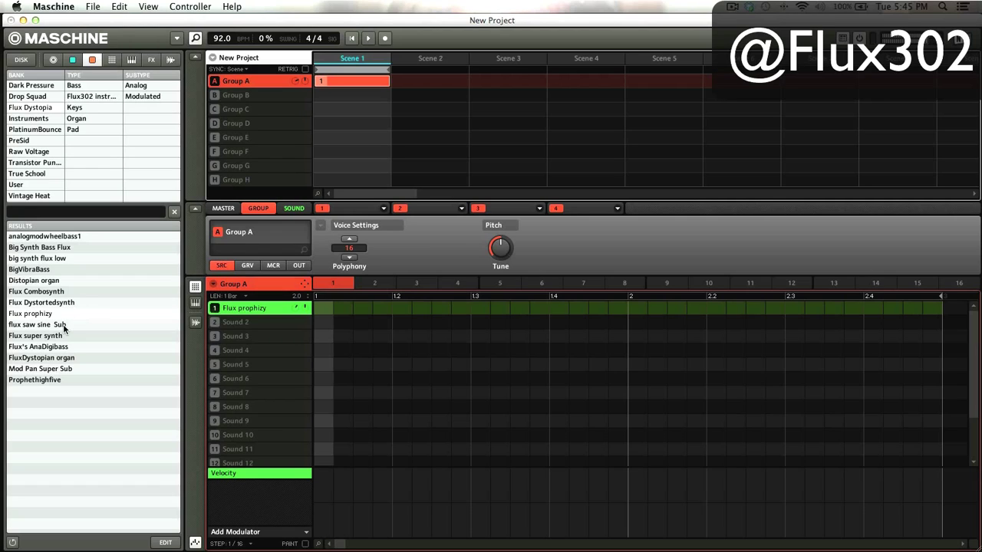
pyautogui.doubleClick(68, 326)
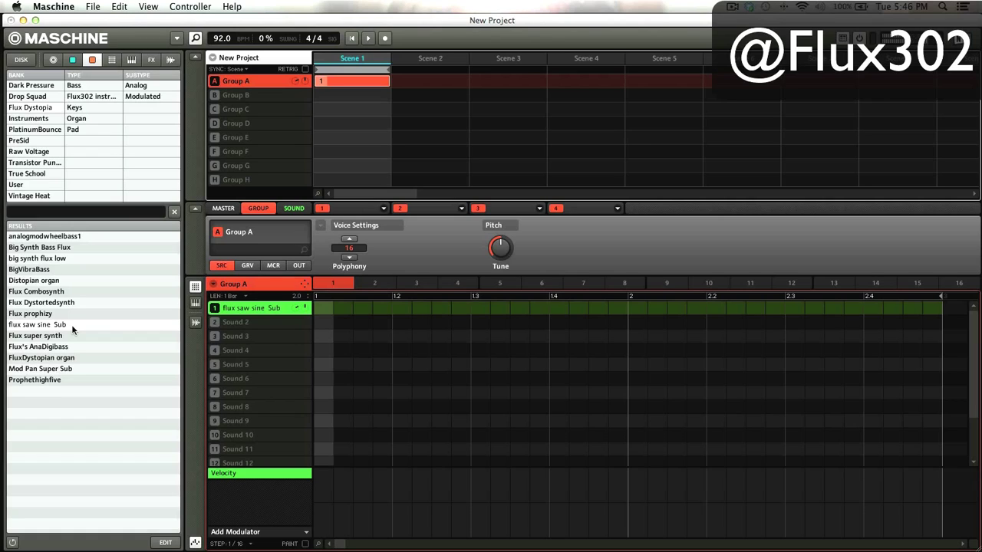
pyautogui.click(72, 335)
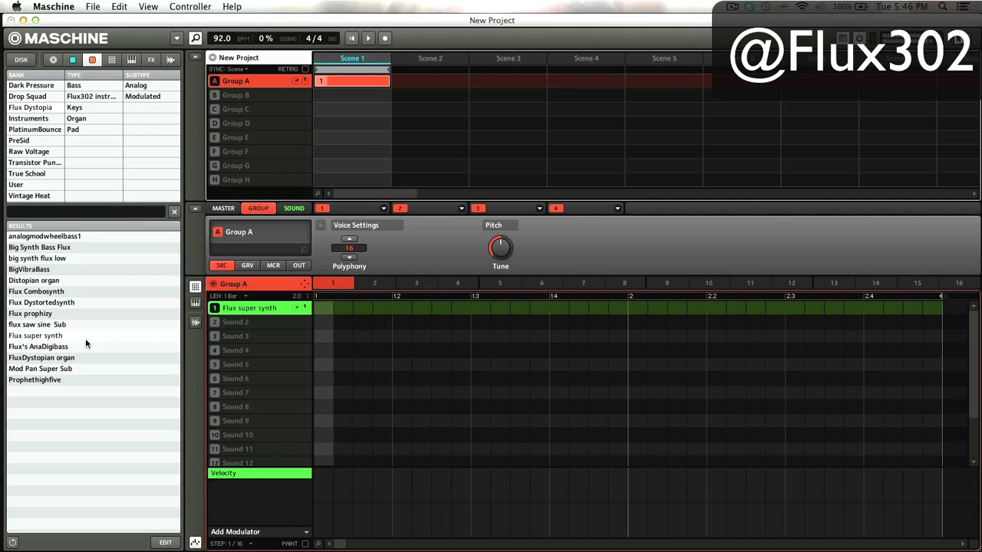
pyautogui.click(65, 347)
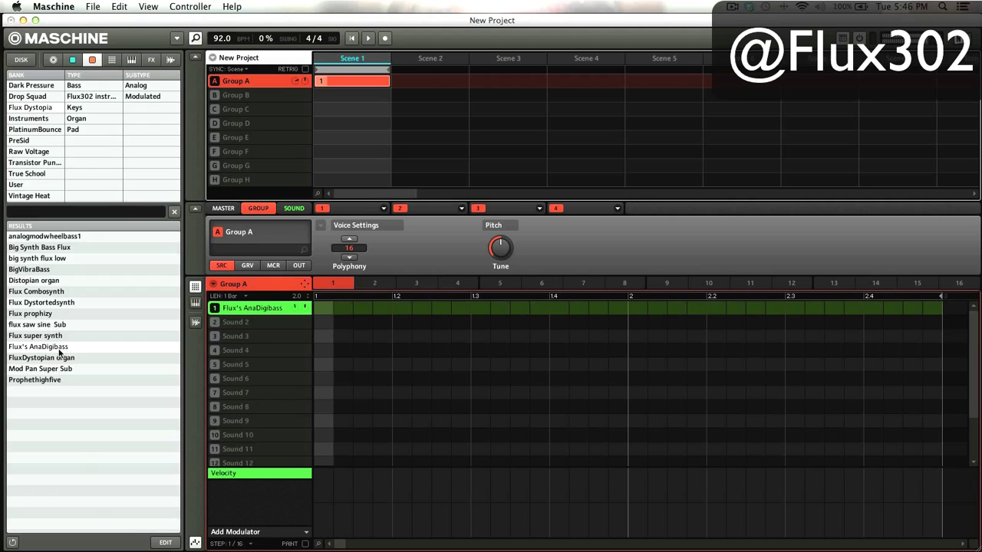
pyautogui.click(56, 359)
pyautogui.doubleClick(55, 359)
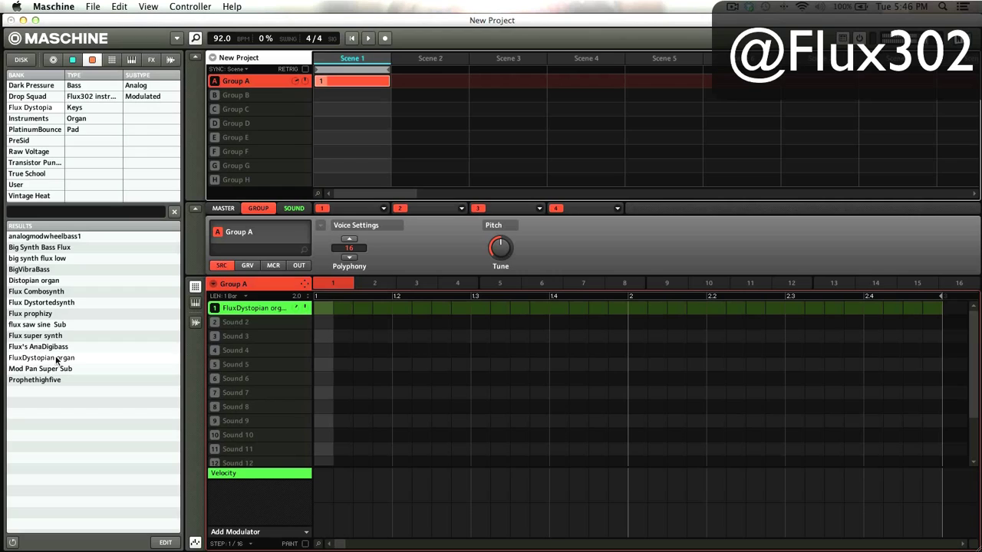
# - Load big synth flux low and Flux Dystortedsynth in turn into Sound 1, with the sound-level Sampler settings shown
pyautogui.click(75, 247)
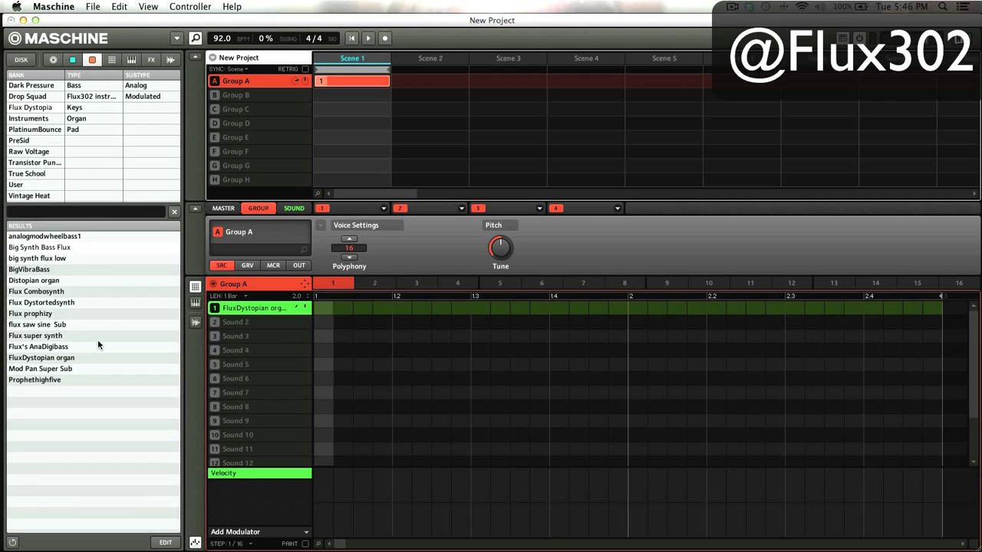
pyautogui.click(82, 259)
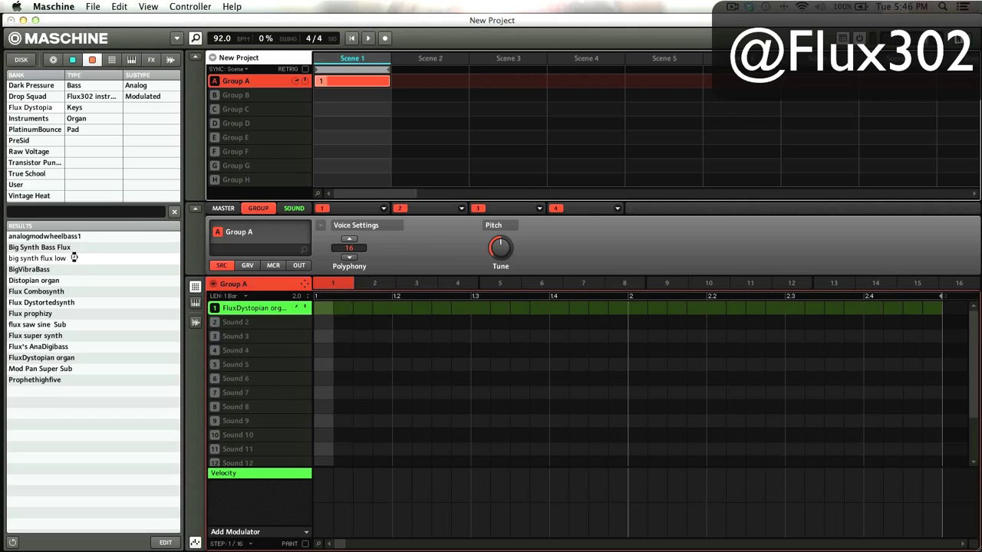
pyautogui.doubleClick(75, 259)
pyautogui.click(304, 211)
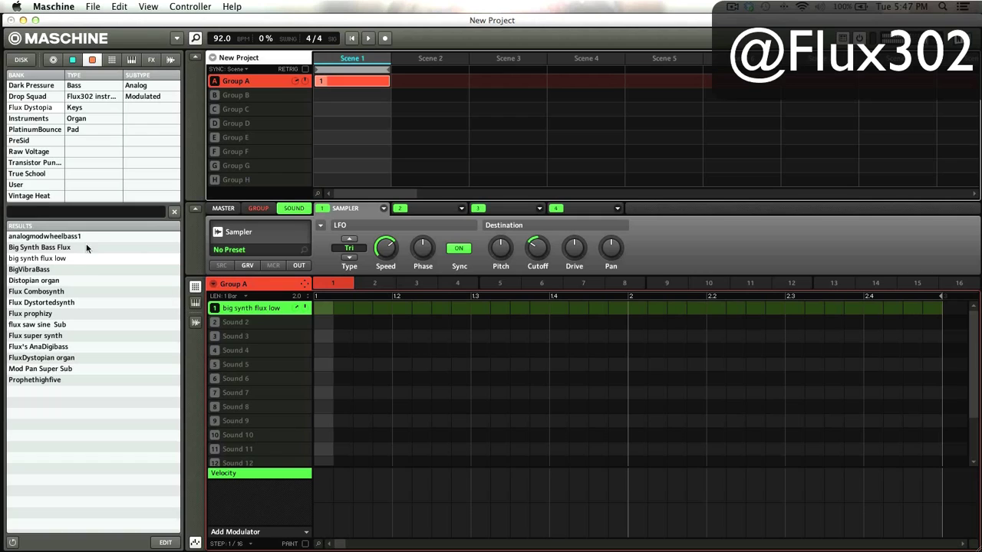
pyautogui.doubleClick(78, 304)
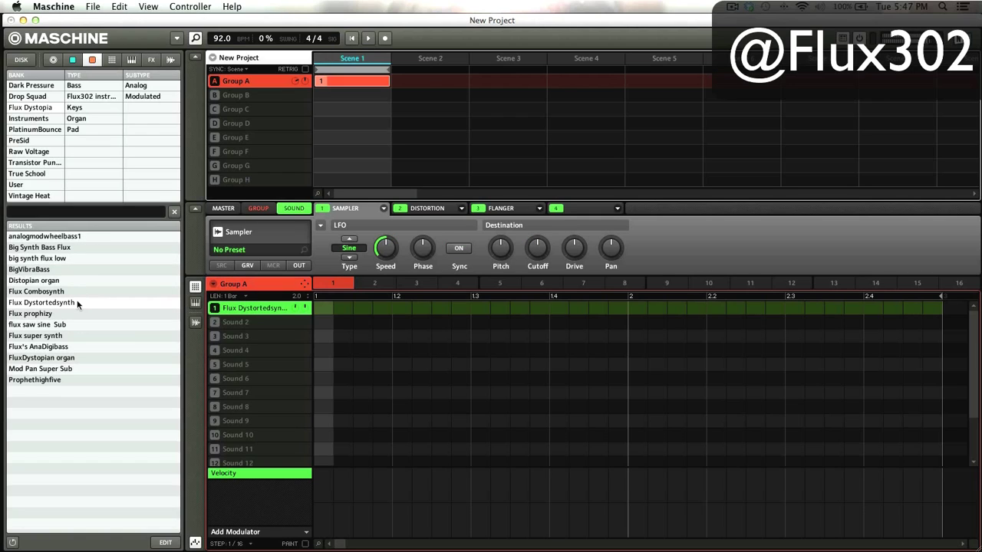